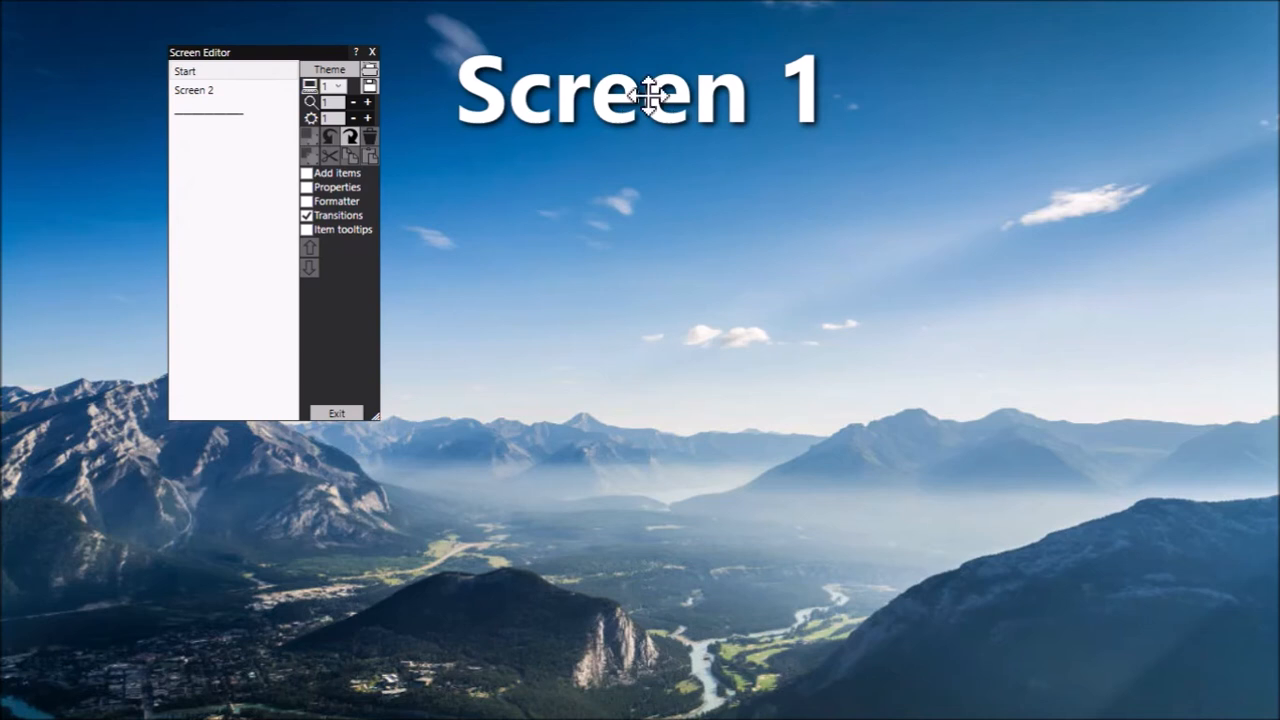
Step: Preview the current transition by switching back and forth between the Start screen and Screen 2
click(218, 92)
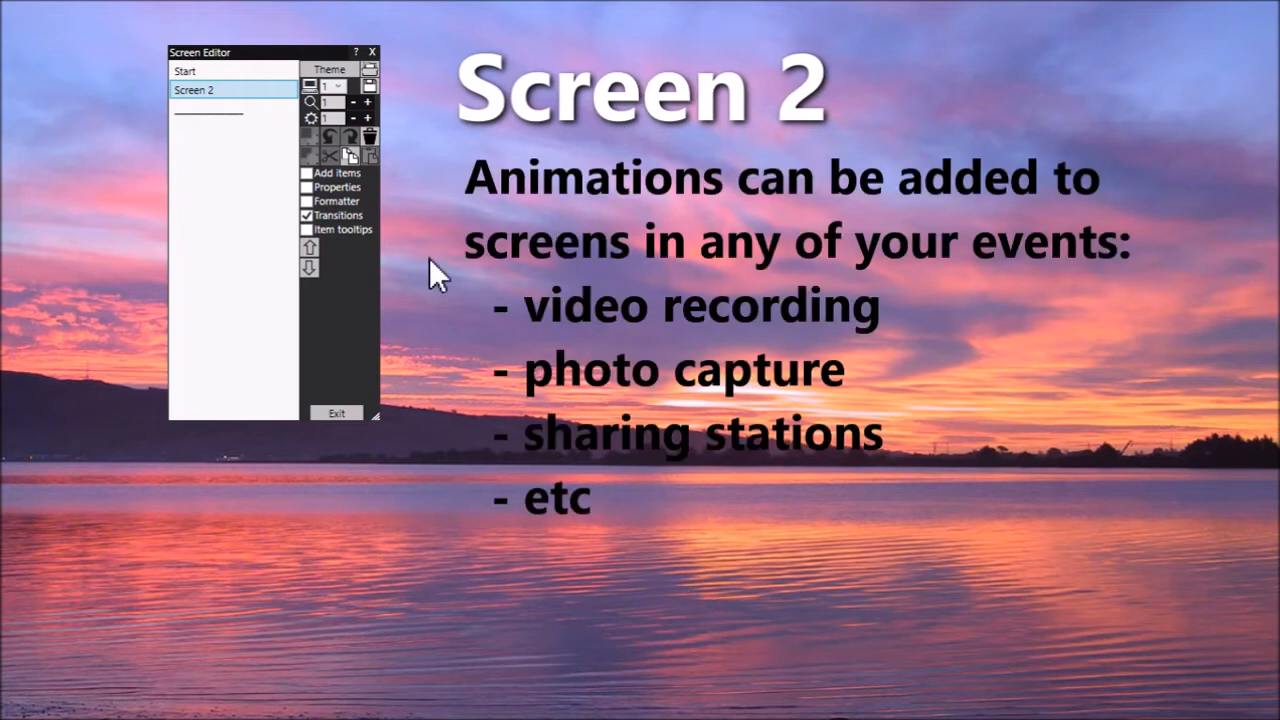
click(218, 71)
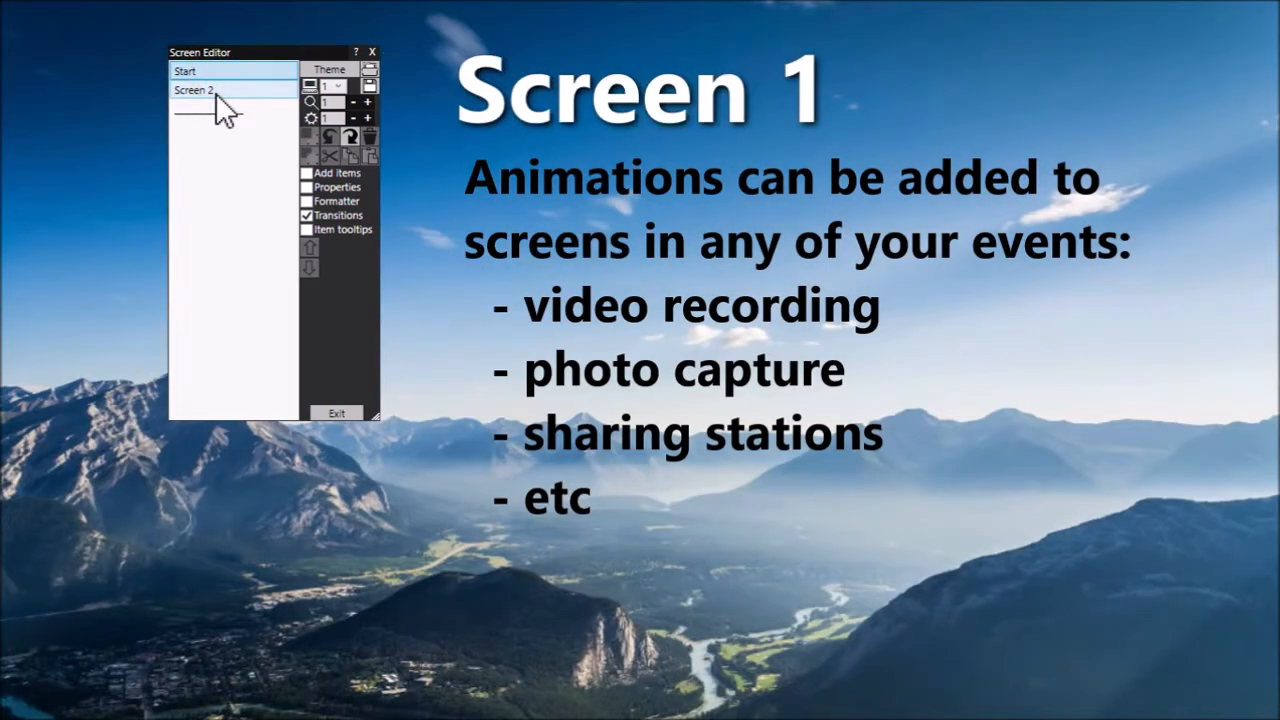
click(216, 92)
click(221, 71)
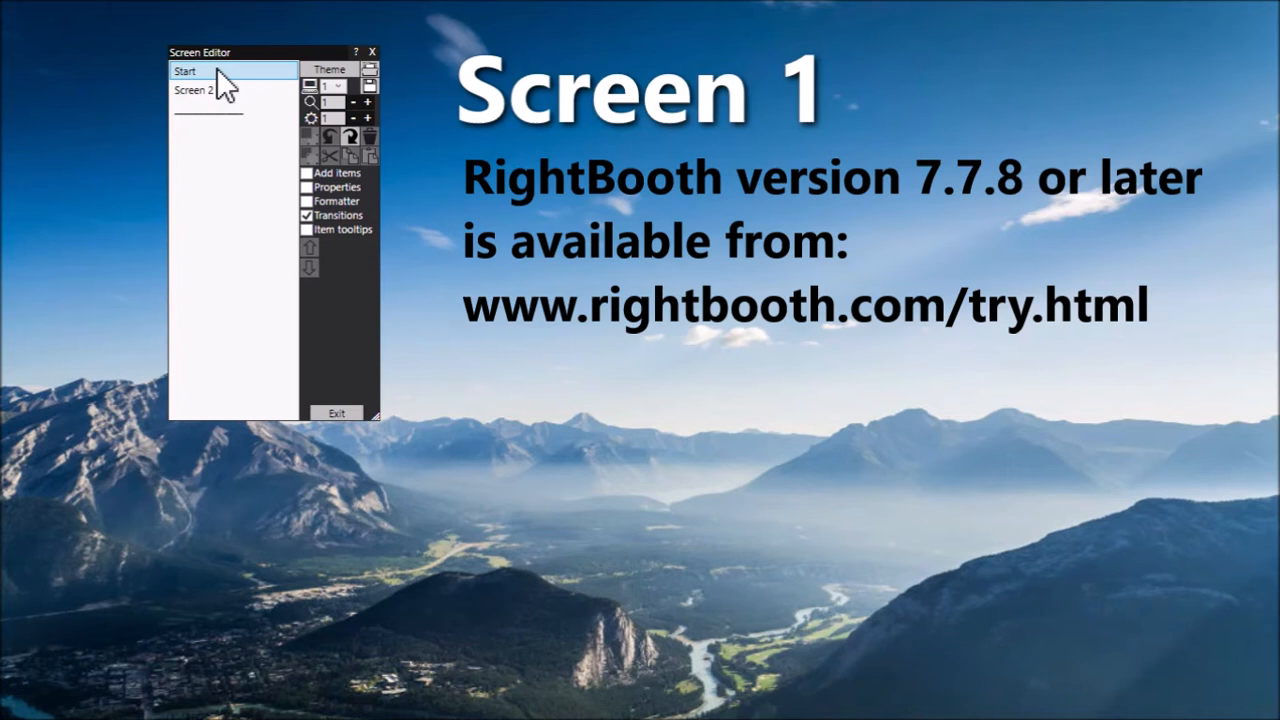
Step: Show the Start screen's properties, set its animation to Card swap, and preview it by switching to Screen 2 and back
click(308, 188)
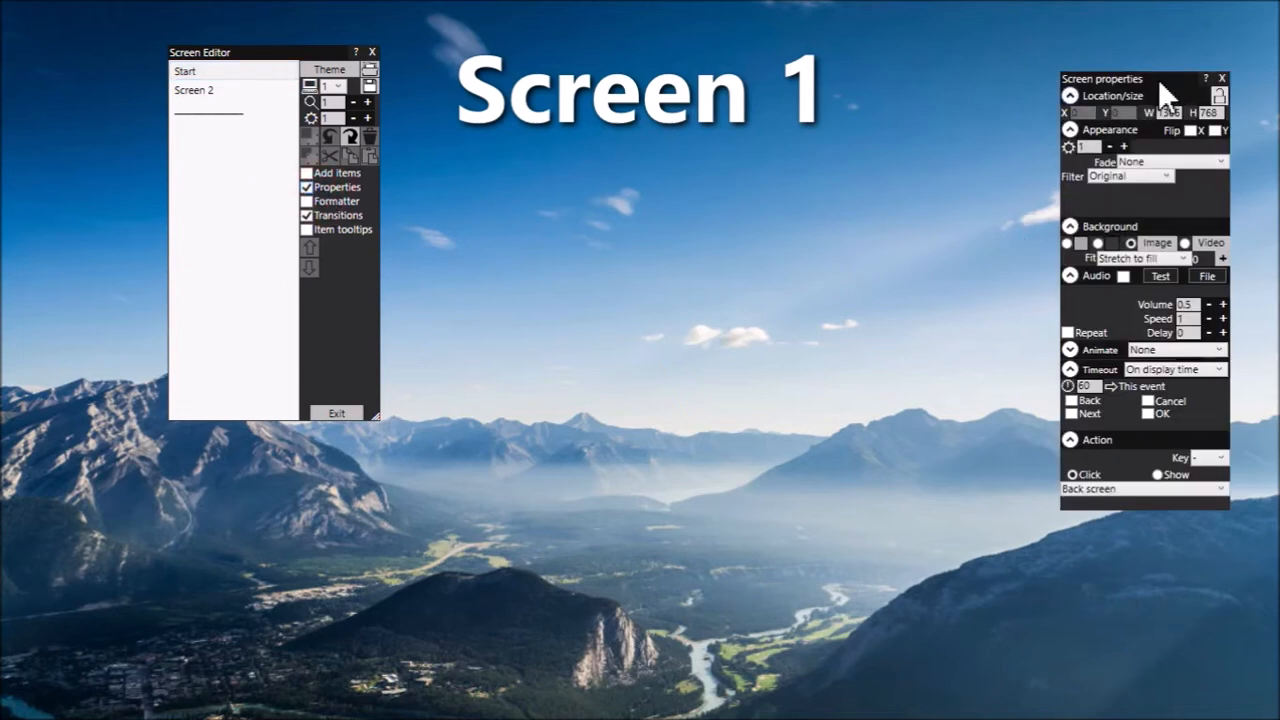
drag(1149, 85, 859, 186)
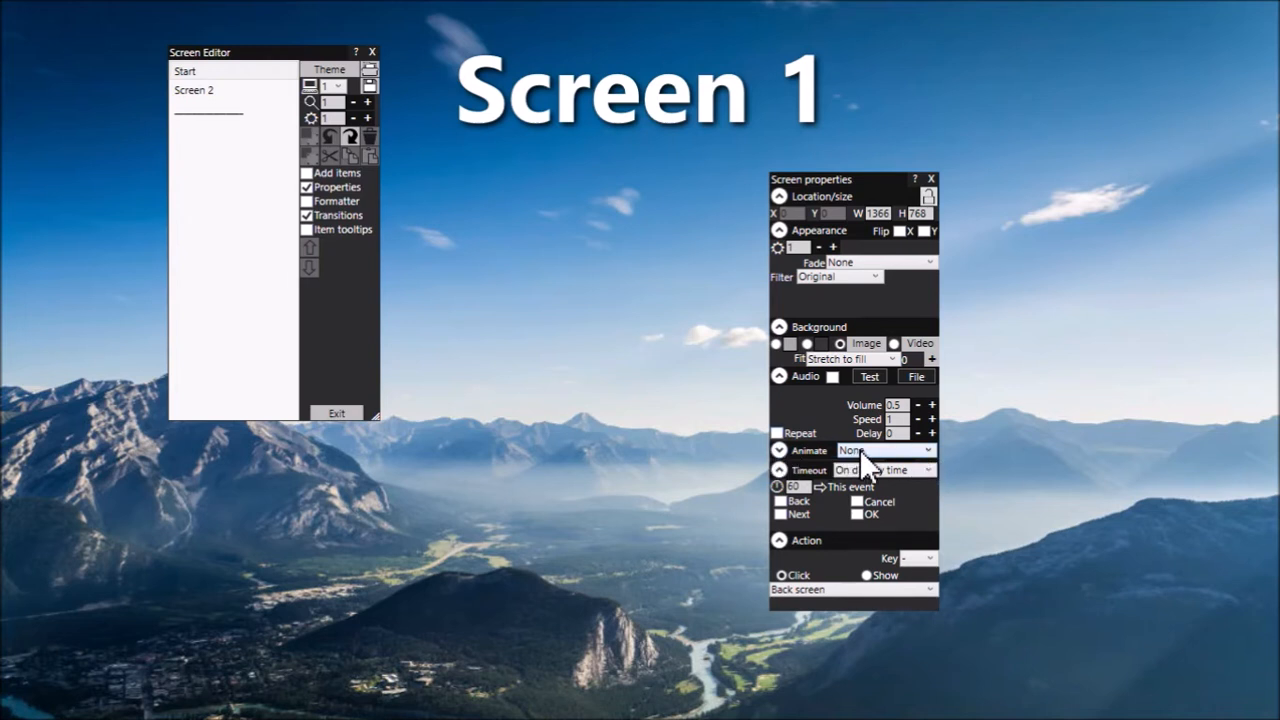
click(929, 450)
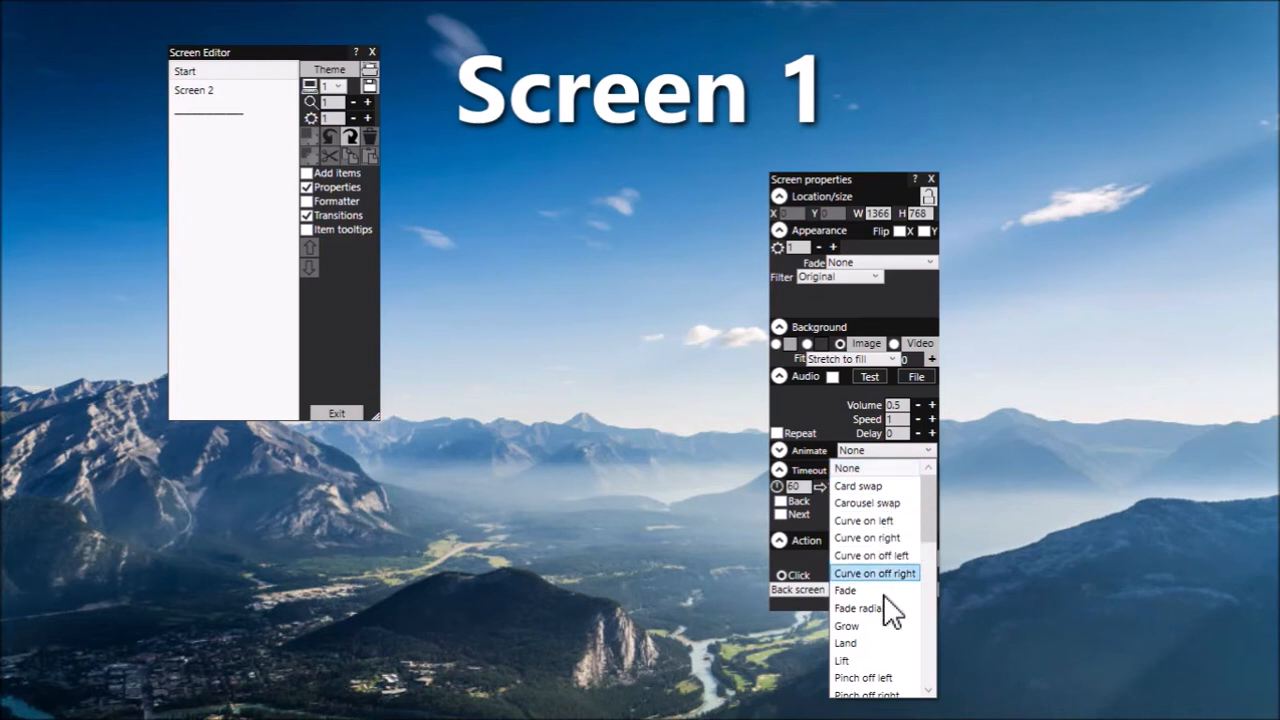
drag(927, 504, 927, 493)
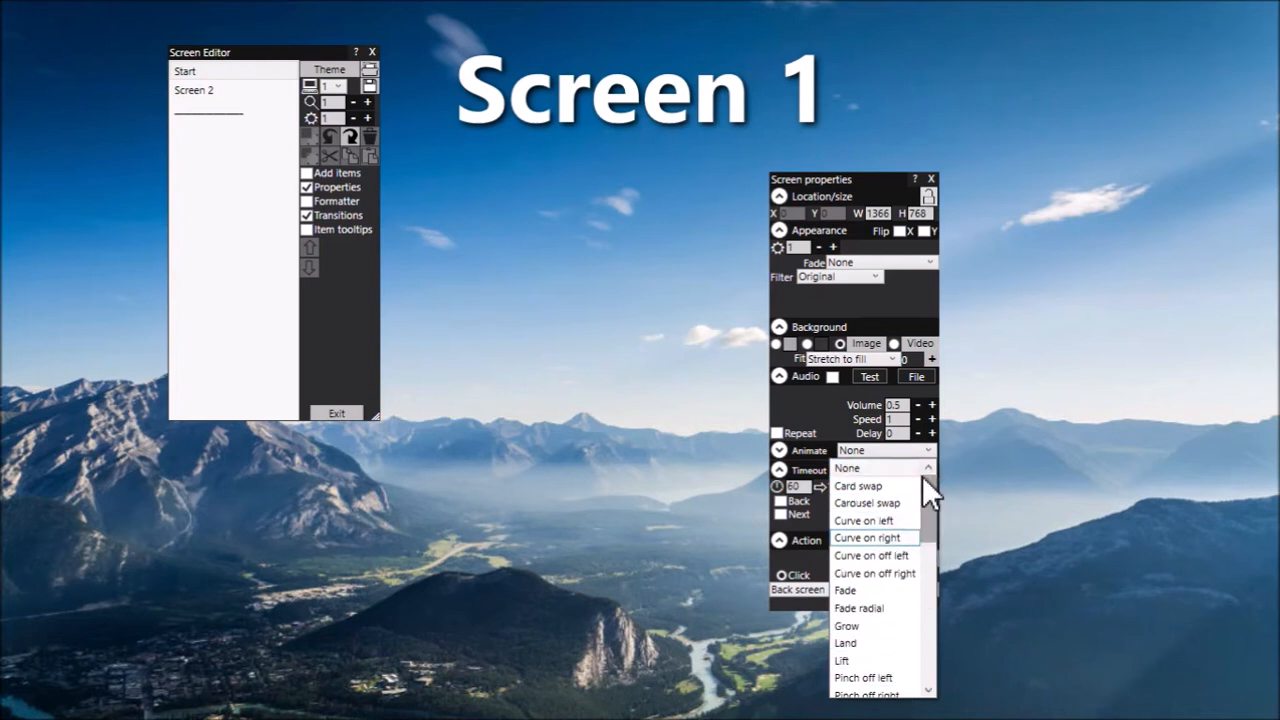
click(861, 487)
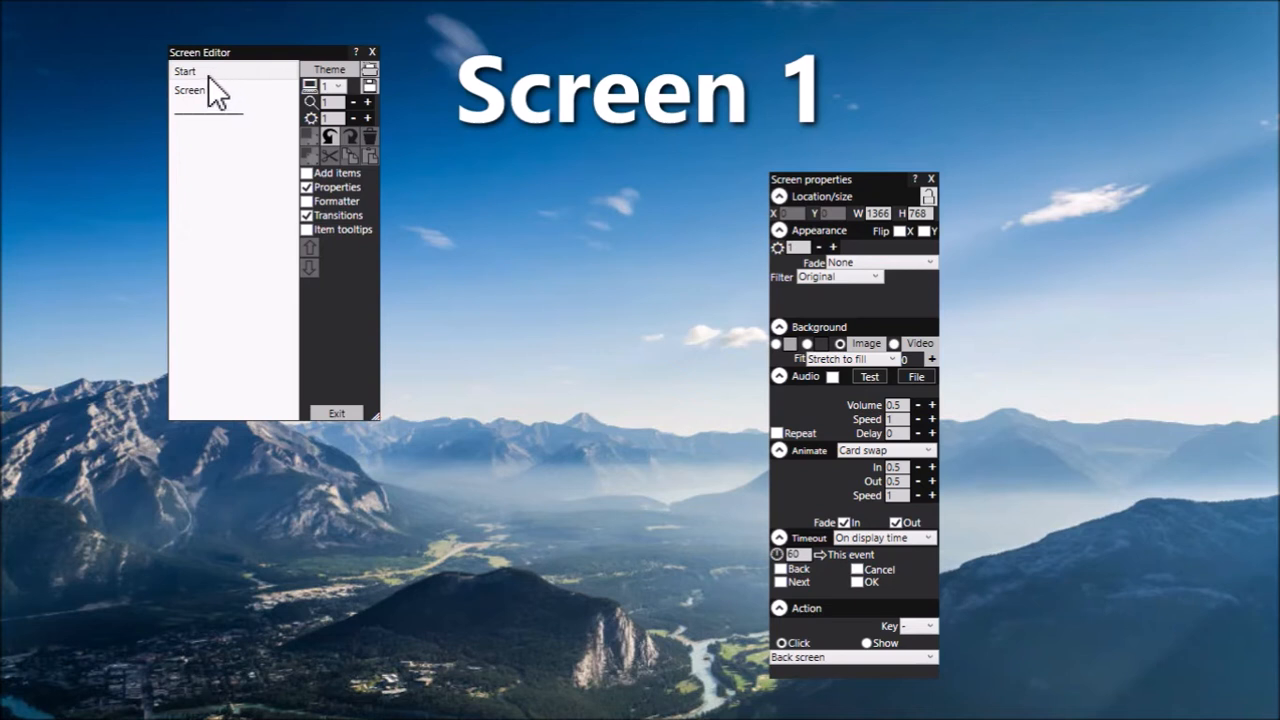
click(229, 92)
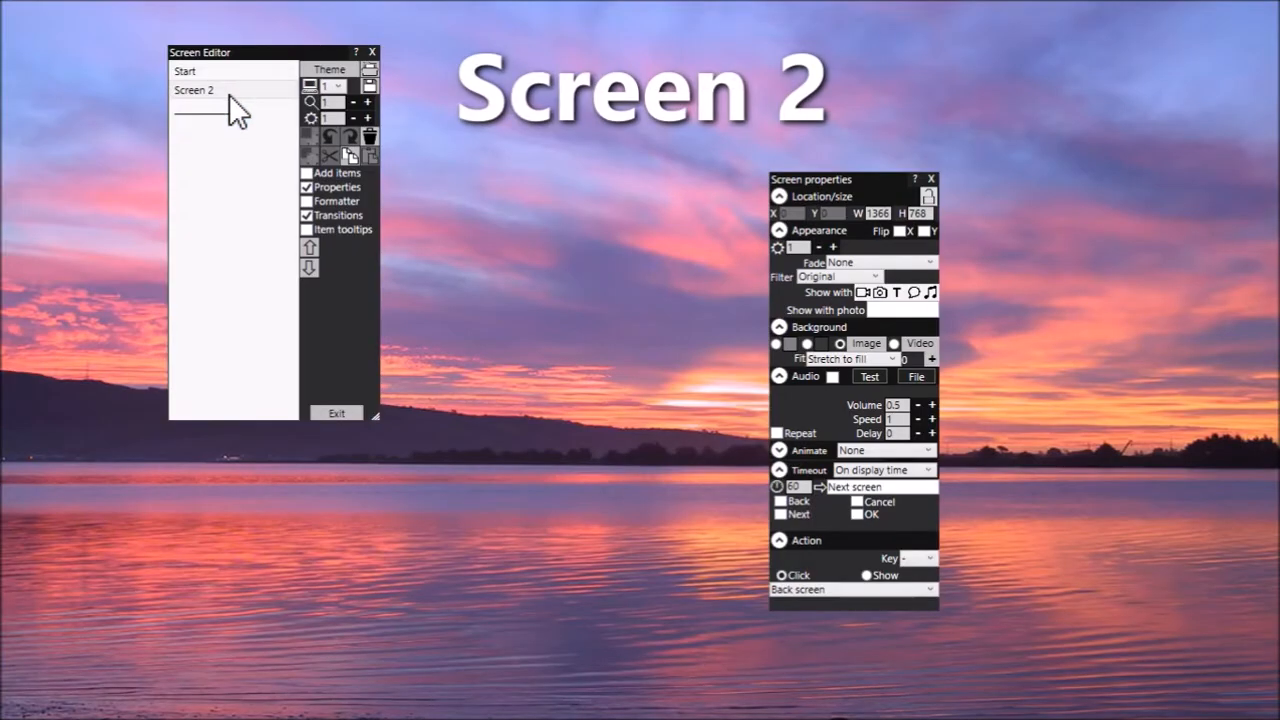
click(236, 71)
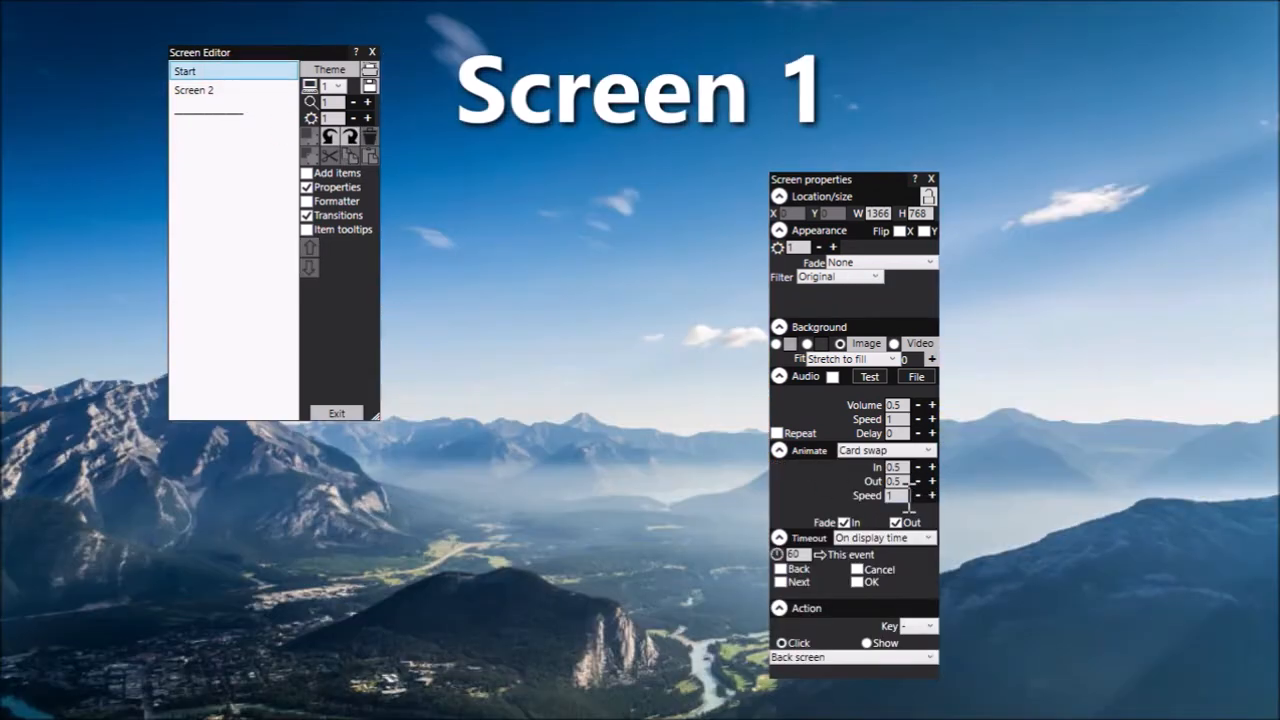
Step: Set the Start screen's animation speed to 3 and preview the transition to Screen 2 and back
click(907, 496)
key(BackSpace)
text(3)
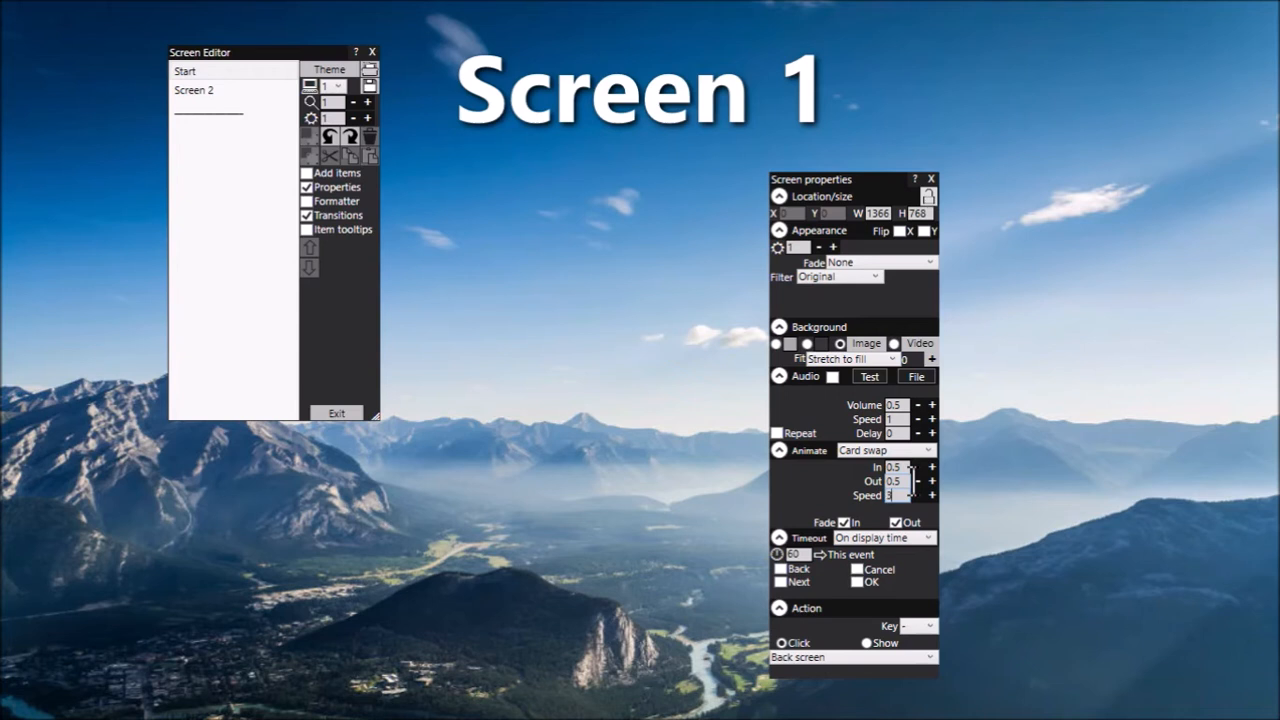
click(227, 92)
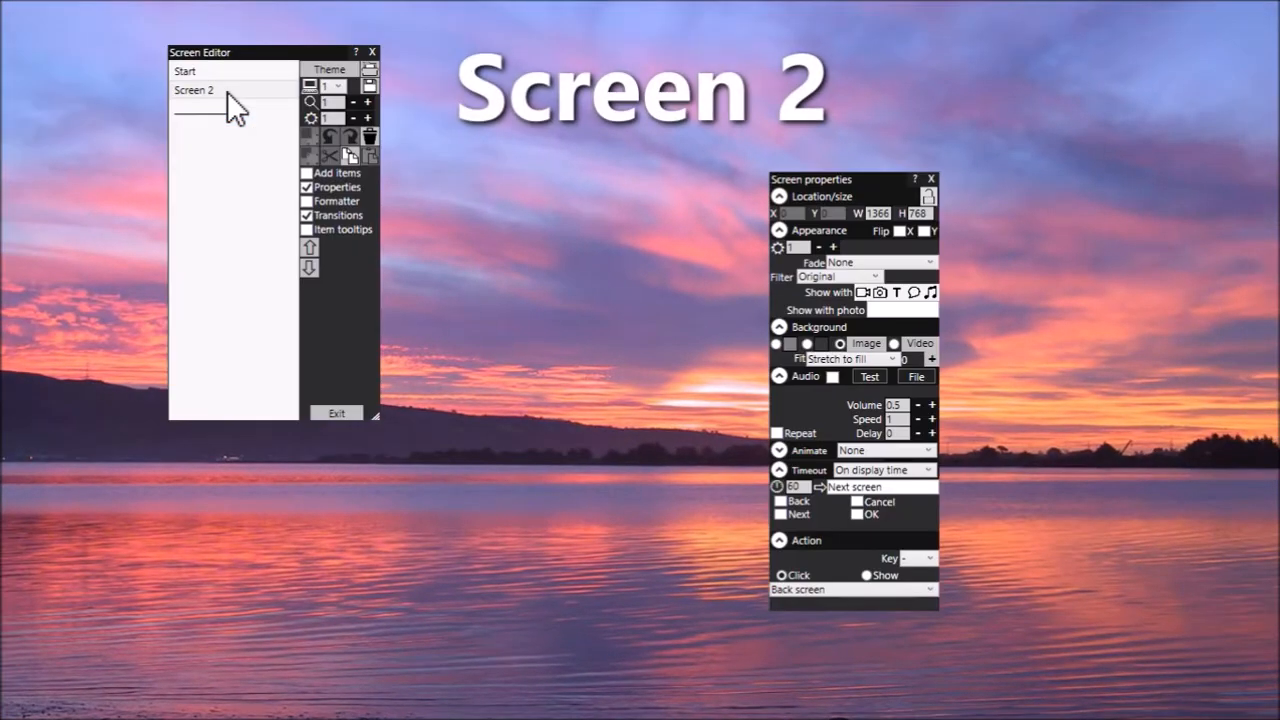
click(235, 74)
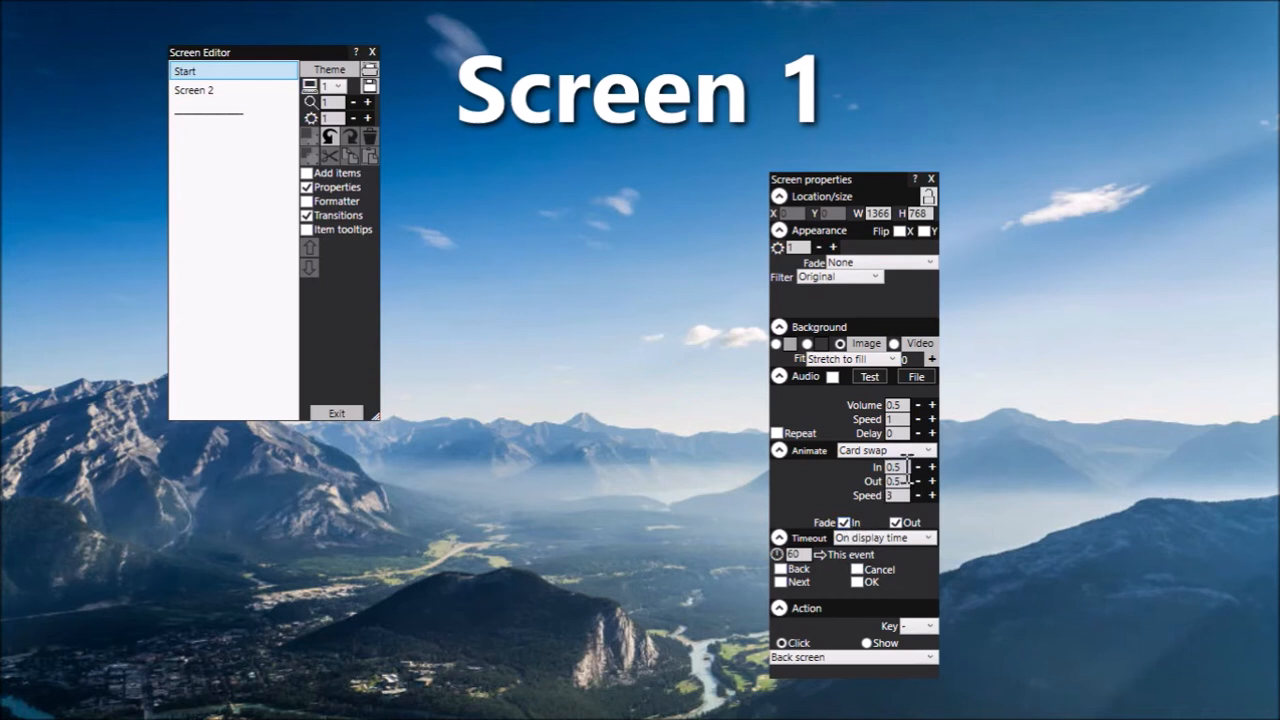
Step: Turn off the animation's Fade In and Fade Out options for the Start screen and preview the transition both ways
click(845, 522)
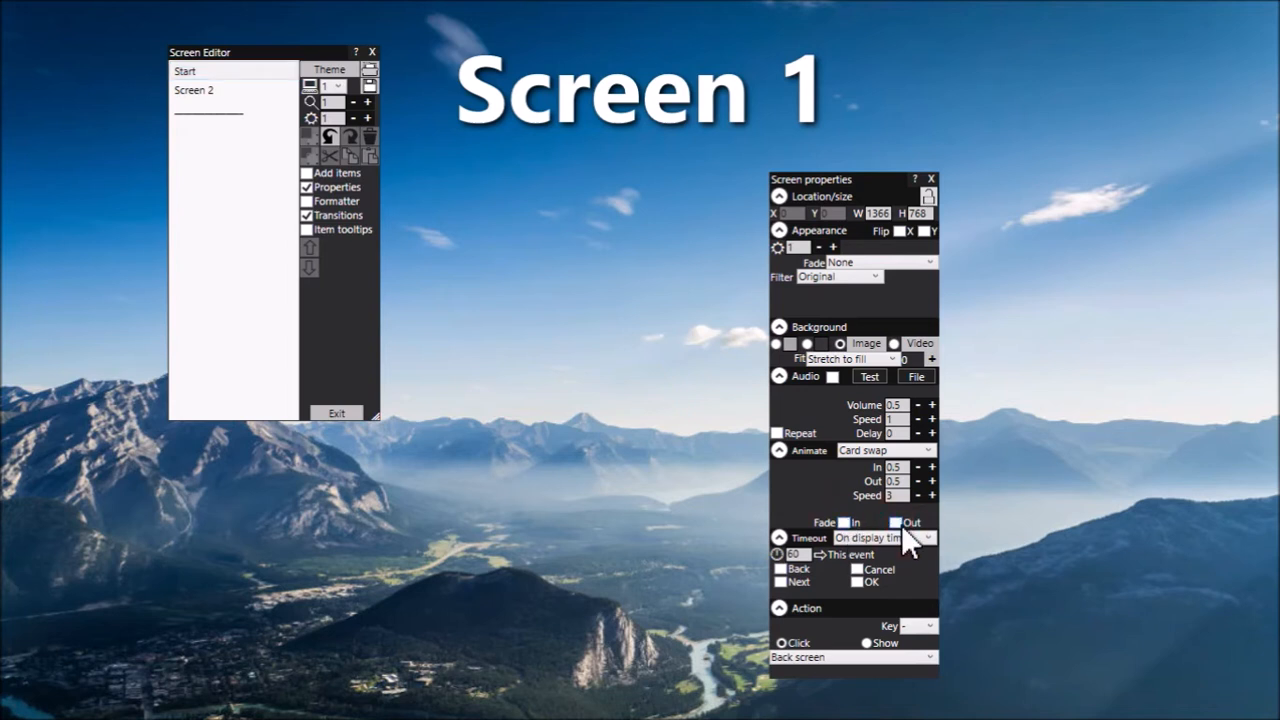
click(251, 92)
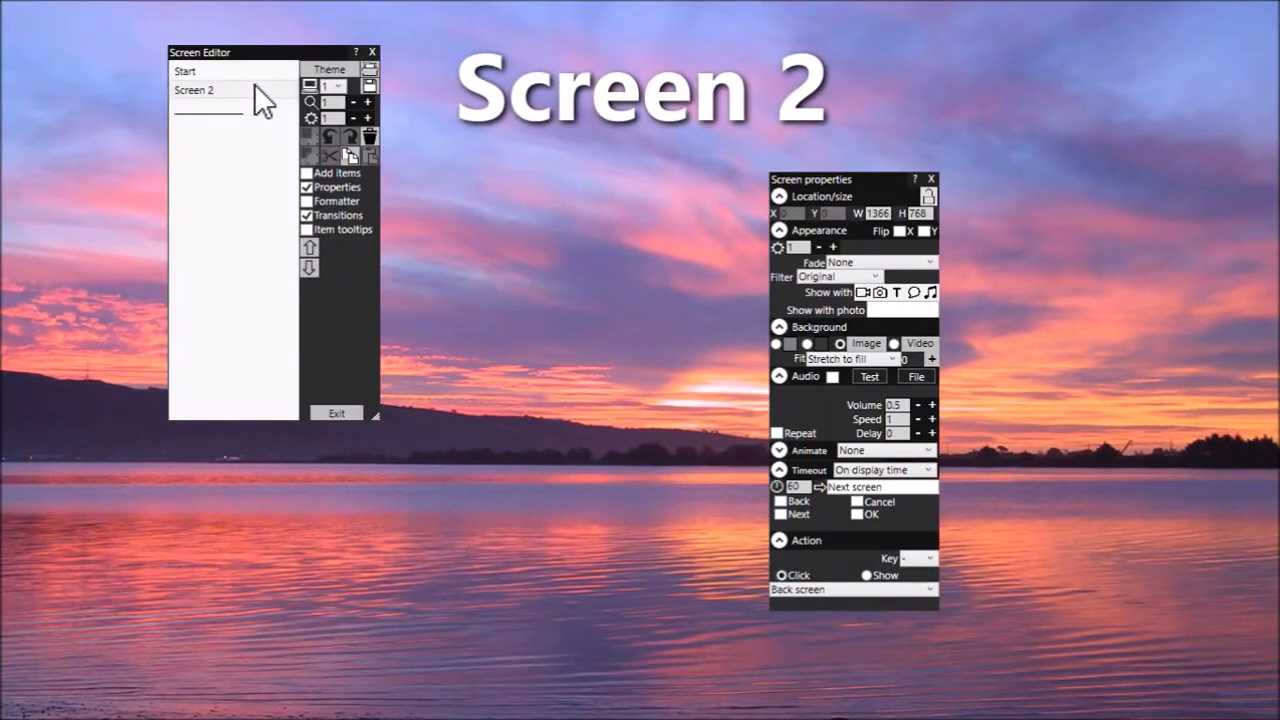
click(257, 73)
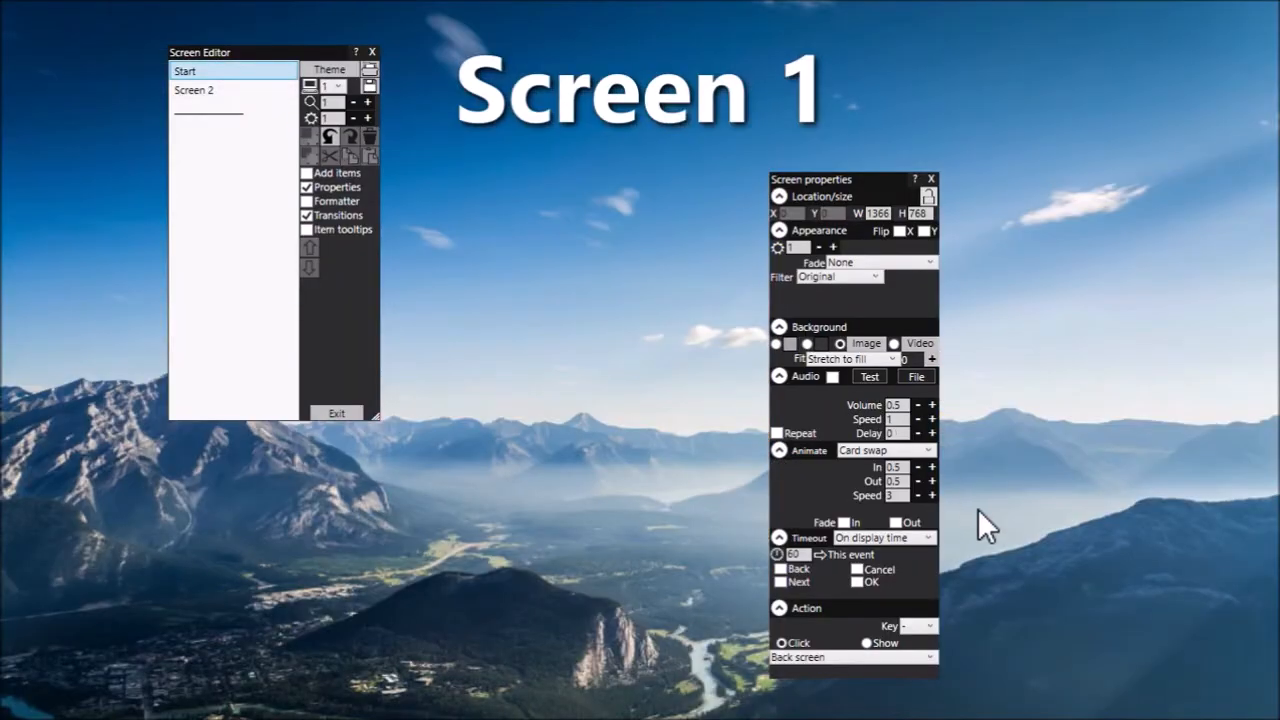
Step: Set the Start screen's animation In and Out values to 0.1 and preview the transition to Screen 2 and back
click(897, 466)
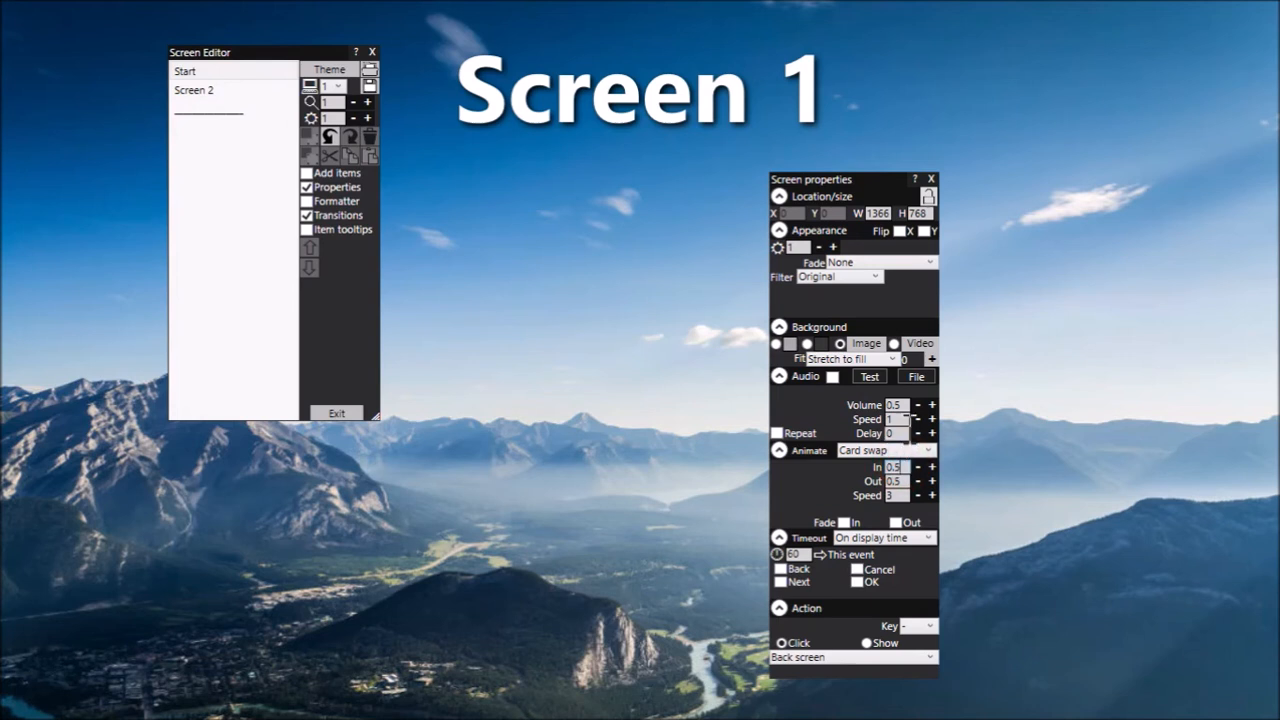
text(.1)
click(907, 482)
key(BackSpace)
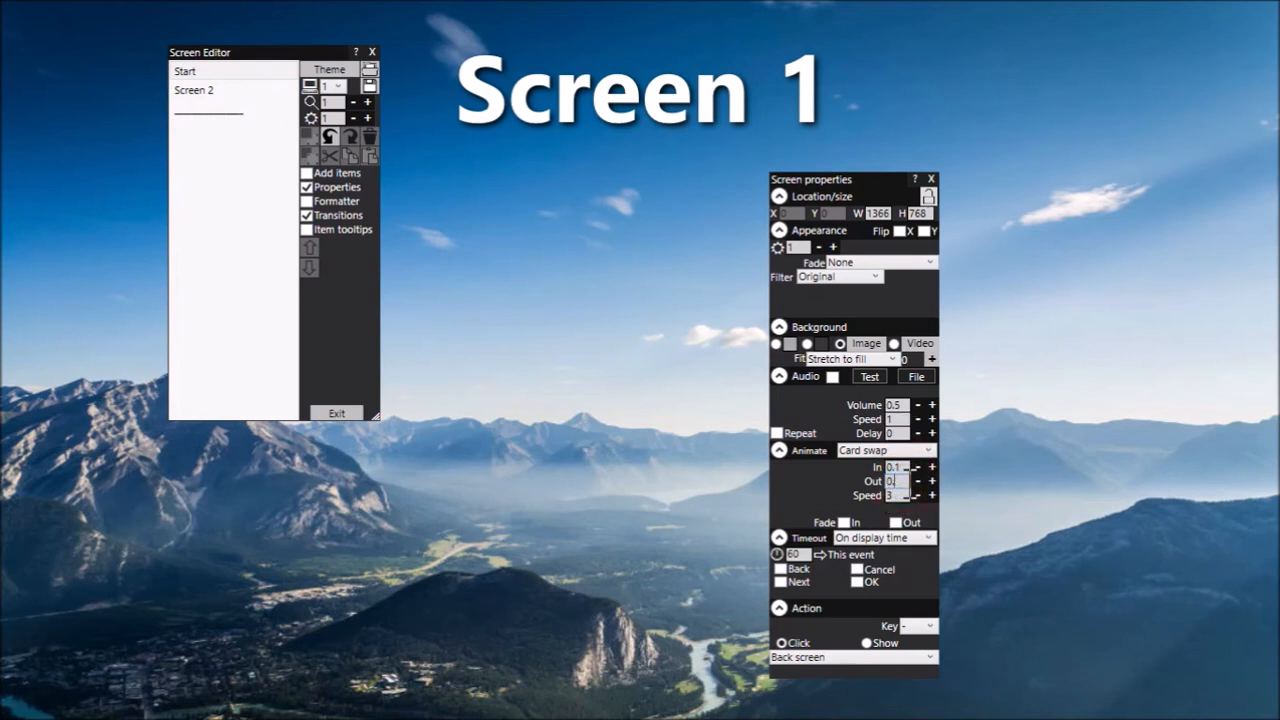
text(1)
click(239, 91)
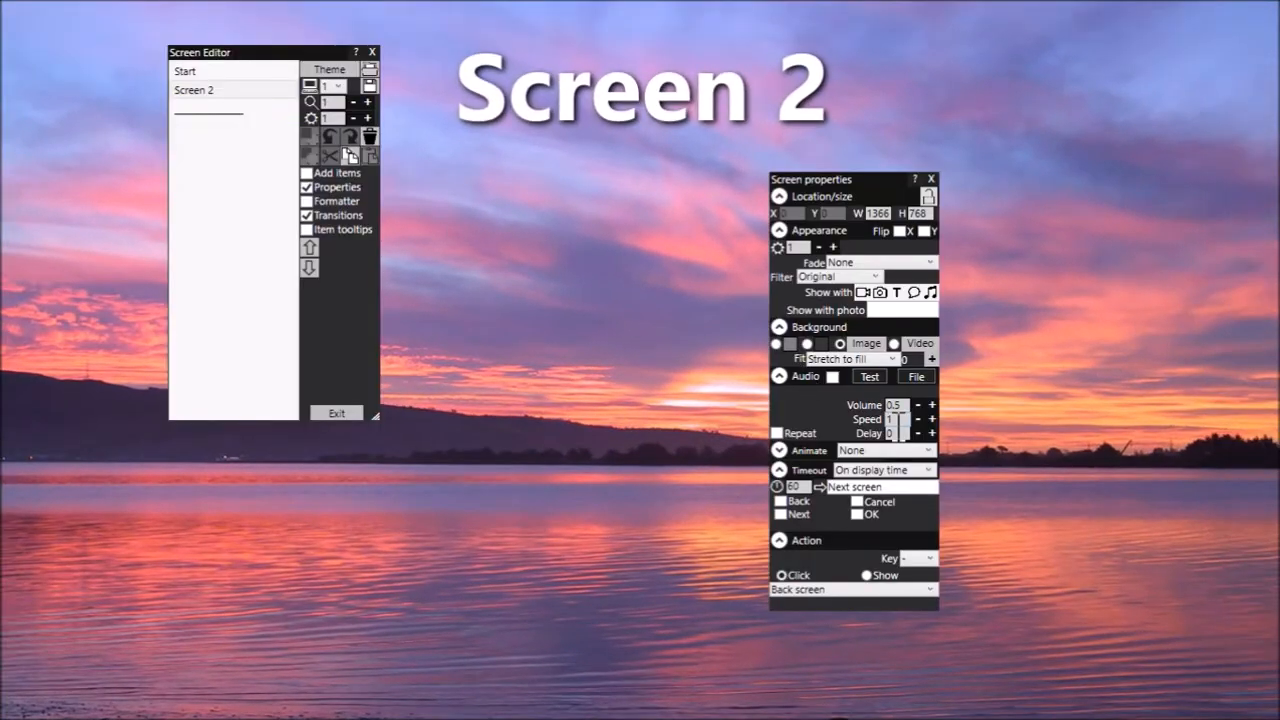
click(215, 72)
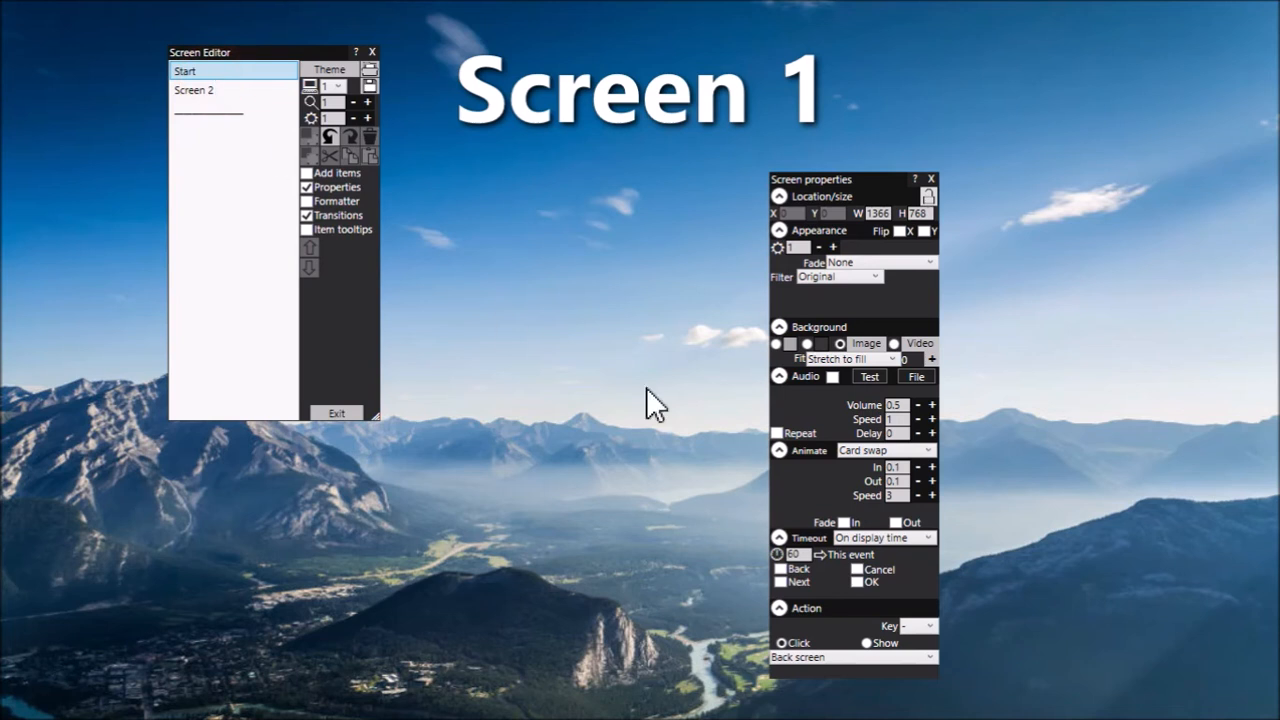
Step: Set the Start screen's animation In and Out values to 1 and preview the transition to Screen 2 and back
drag(906, 470, 858, 475)
text(1)
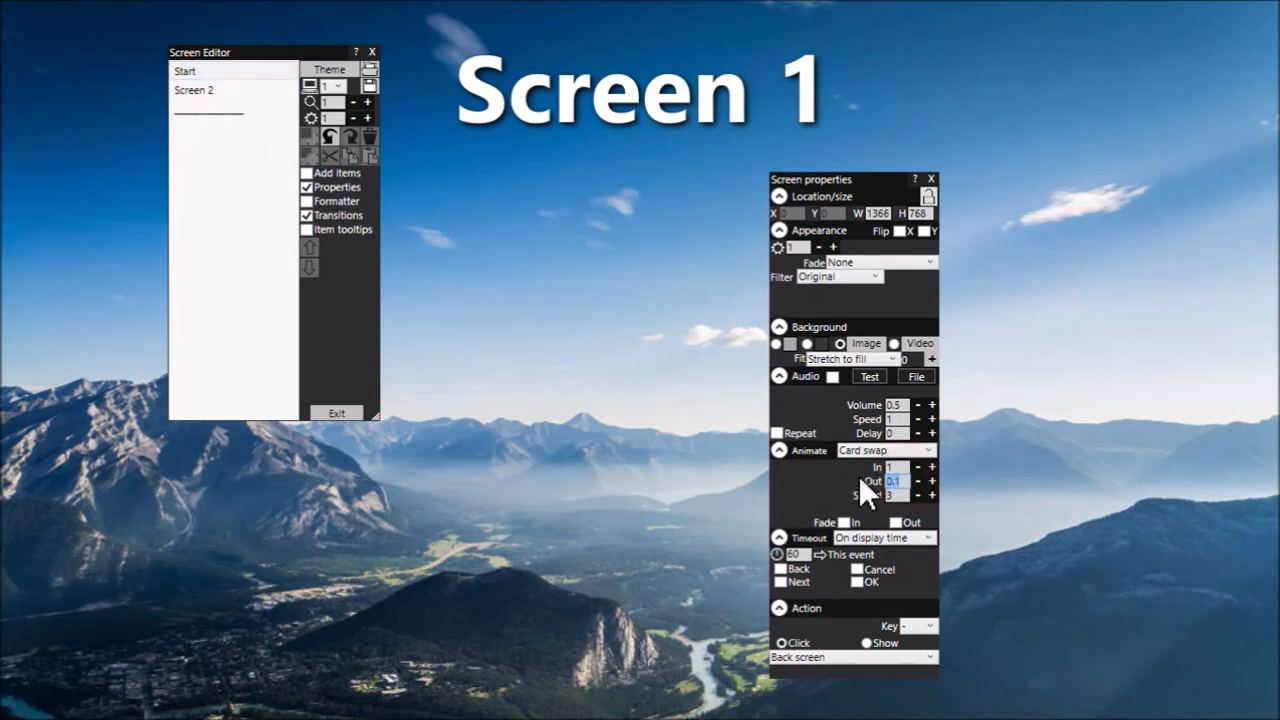
text(1)
click(265, 91)
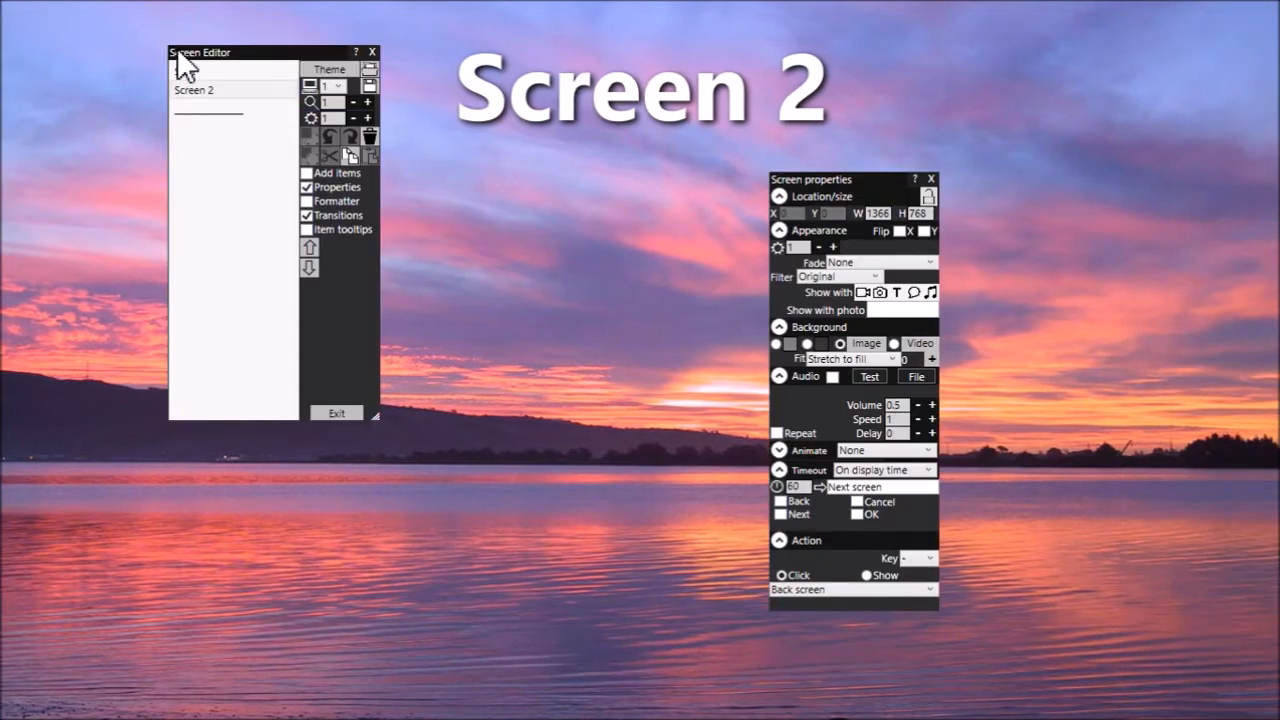
click(214, 72)
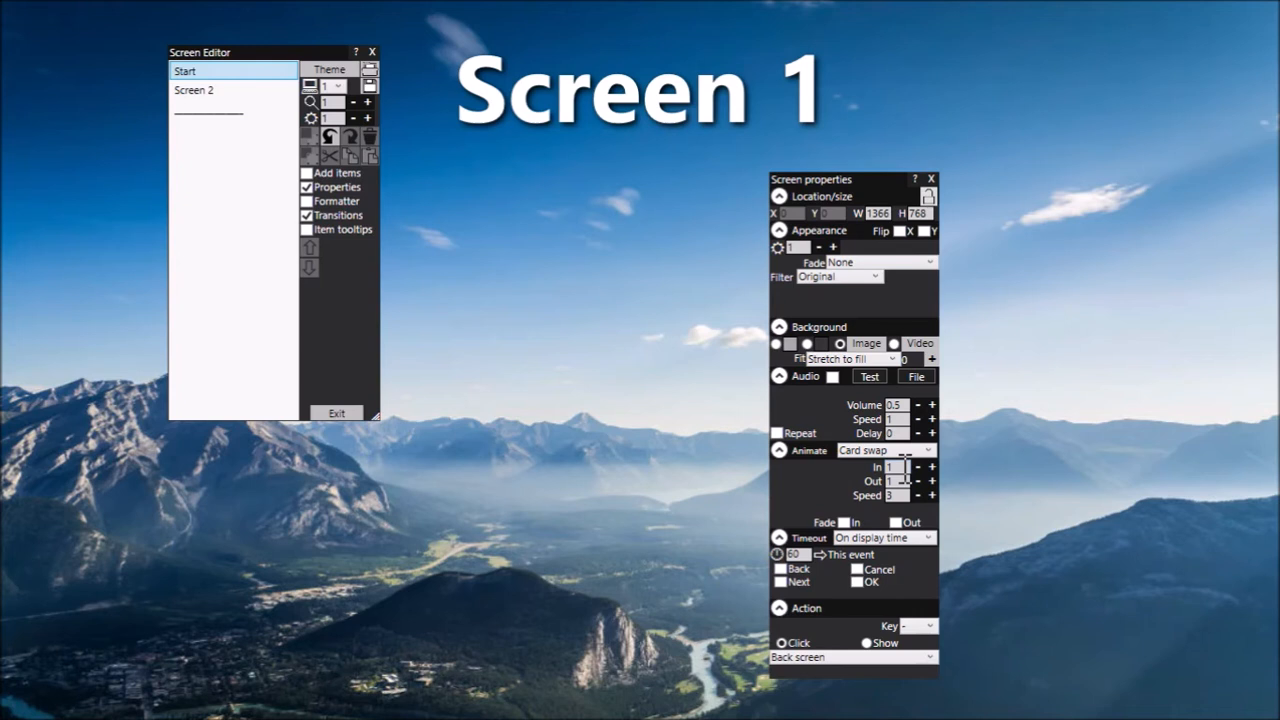
Step: Change the Start screen's animation to Curve on left and preview it by switching to Screen 2 and back
click(931, 450)
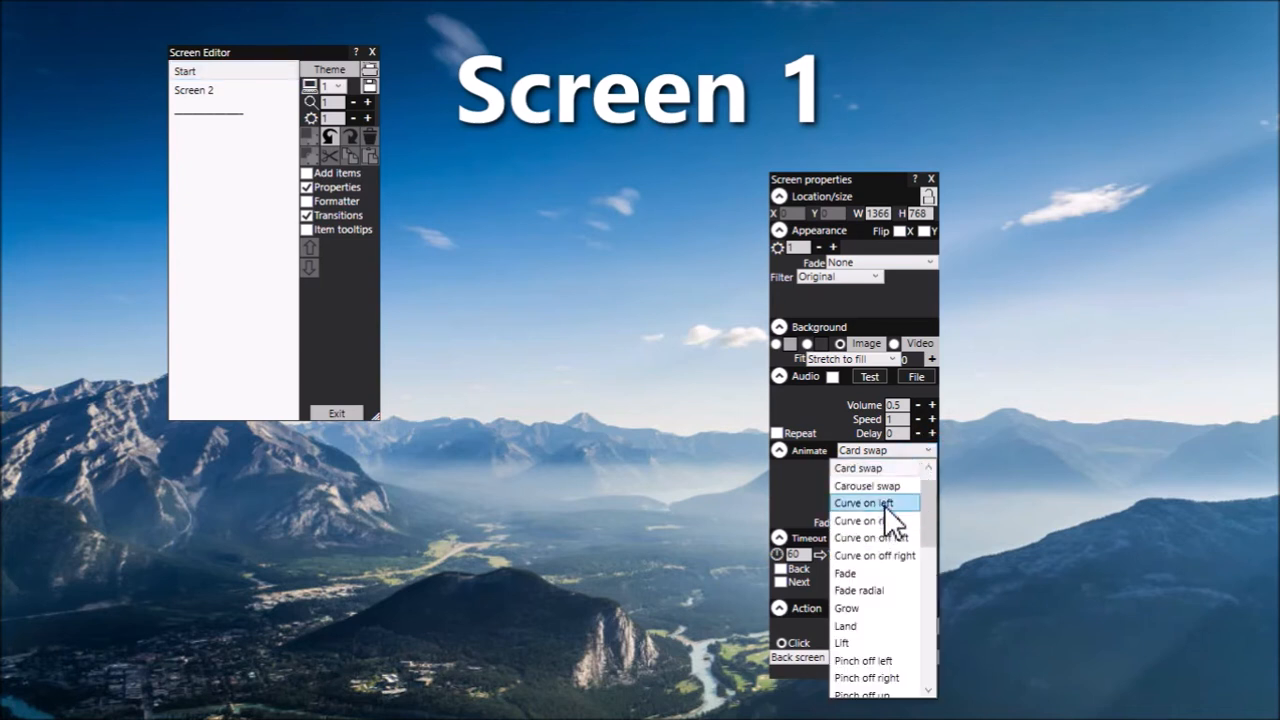
click(887, 505)
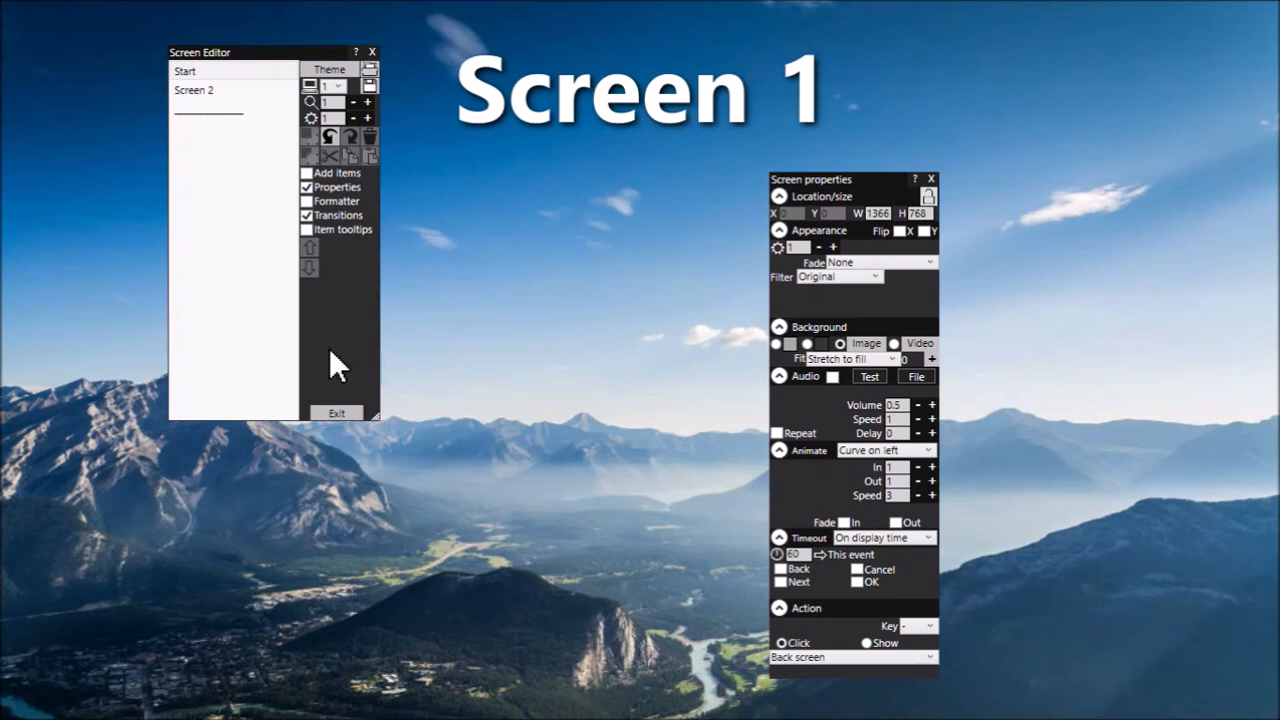
double_click(222, 86)
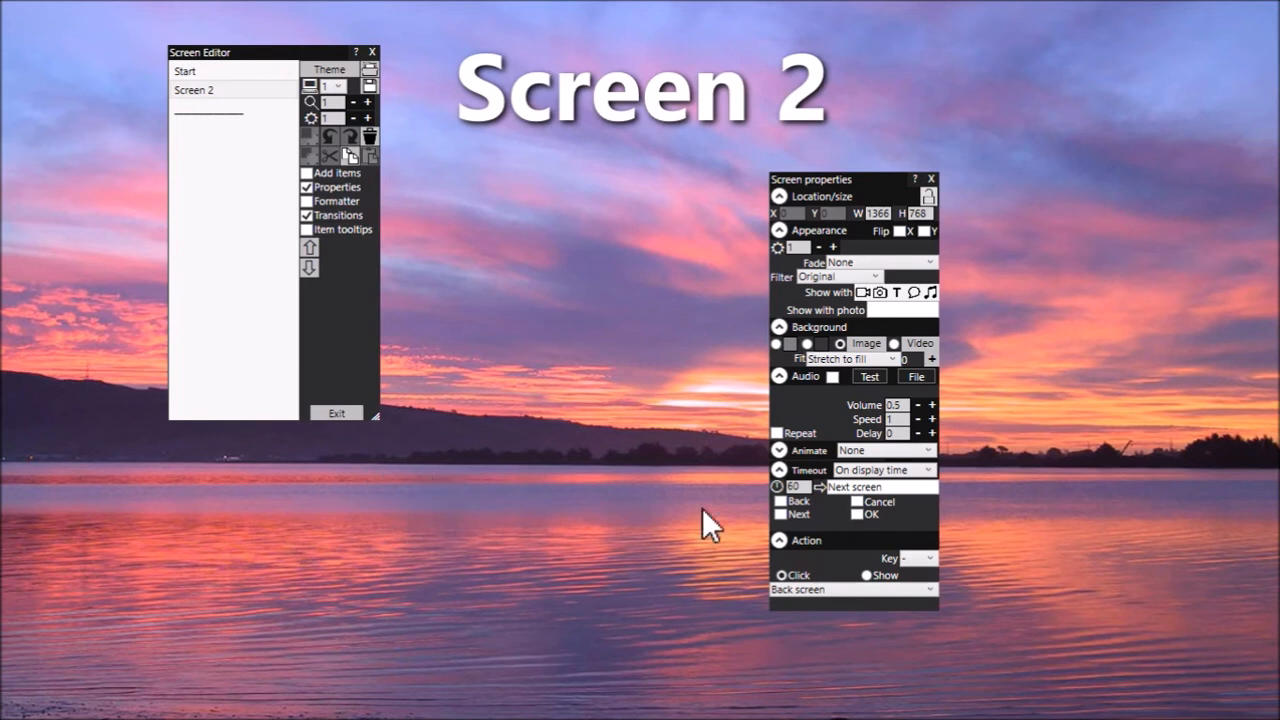
double_click(236, 71)
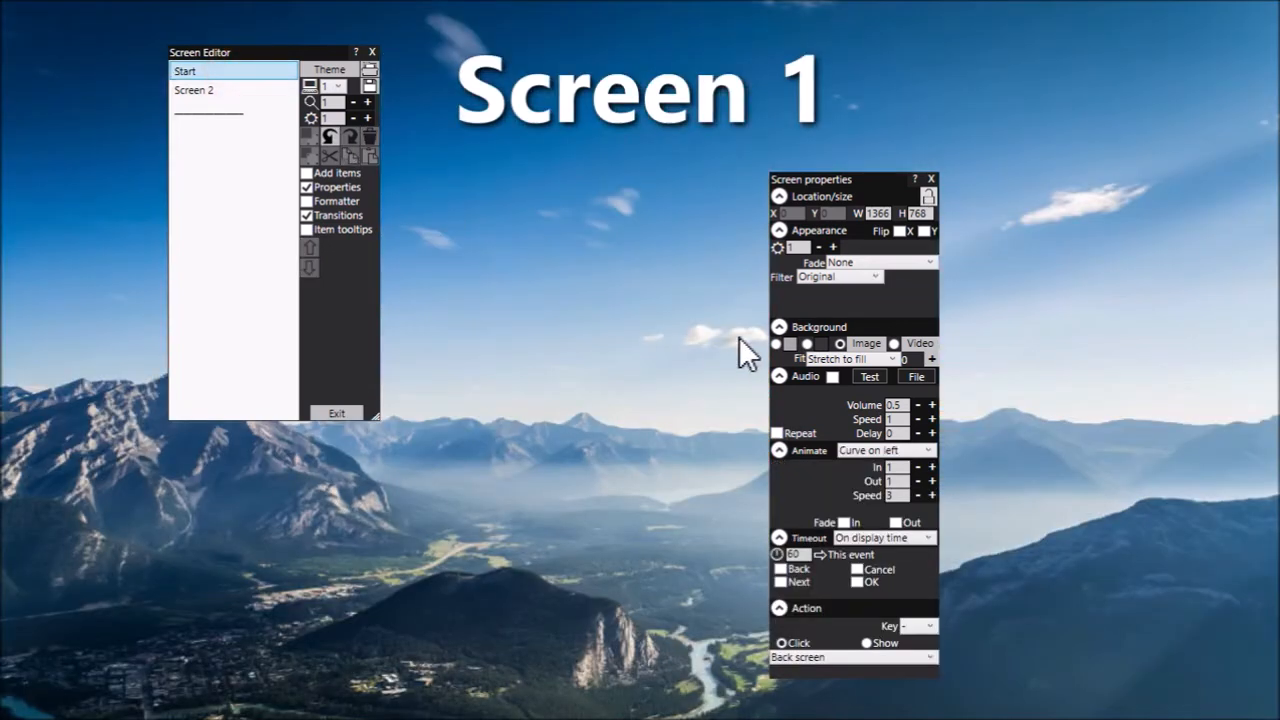
Step: Set the Curve on left animation's speed to 1 and preview the transition to Screen 2 and back
click(885, 494)
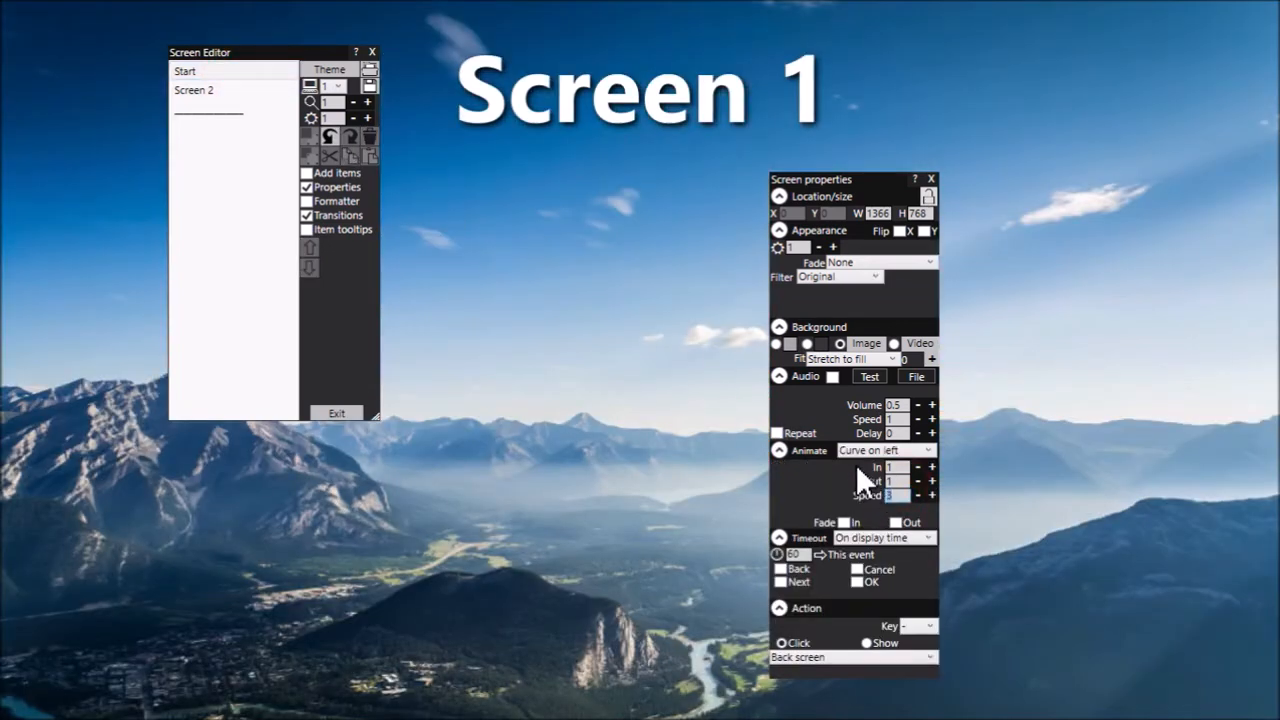
double_click(248, 89)
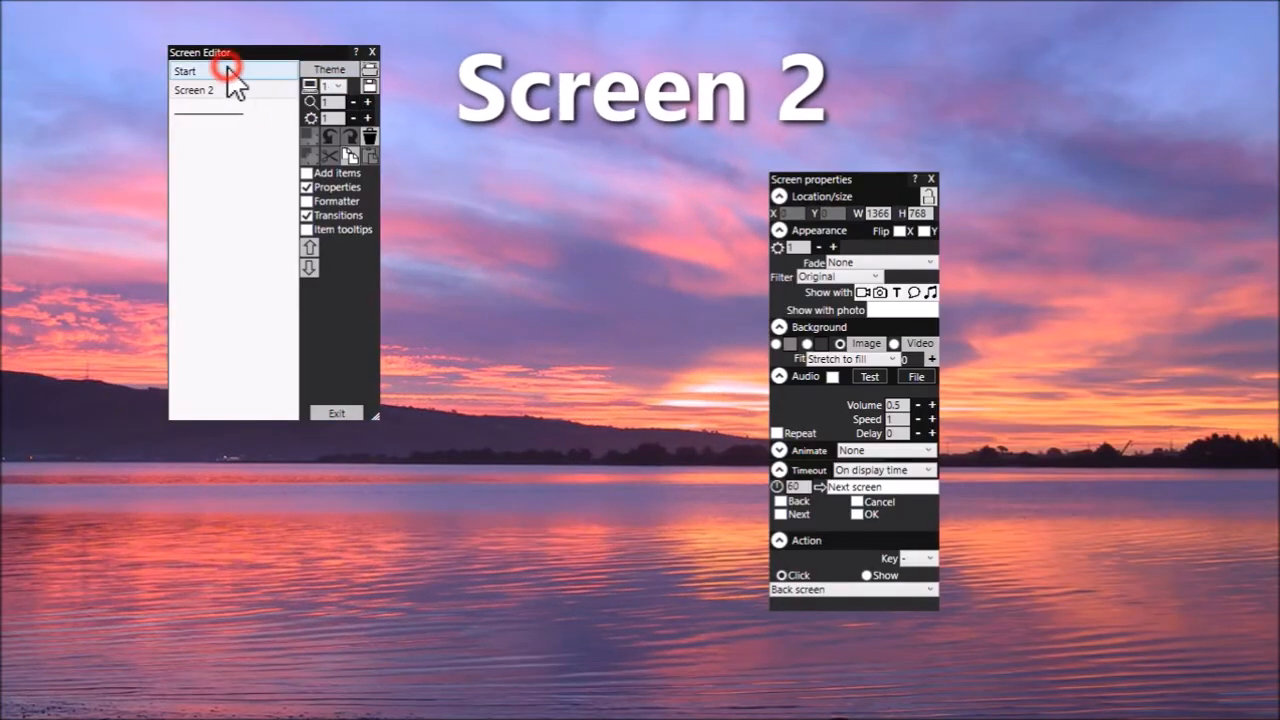
double_click(186, 72)
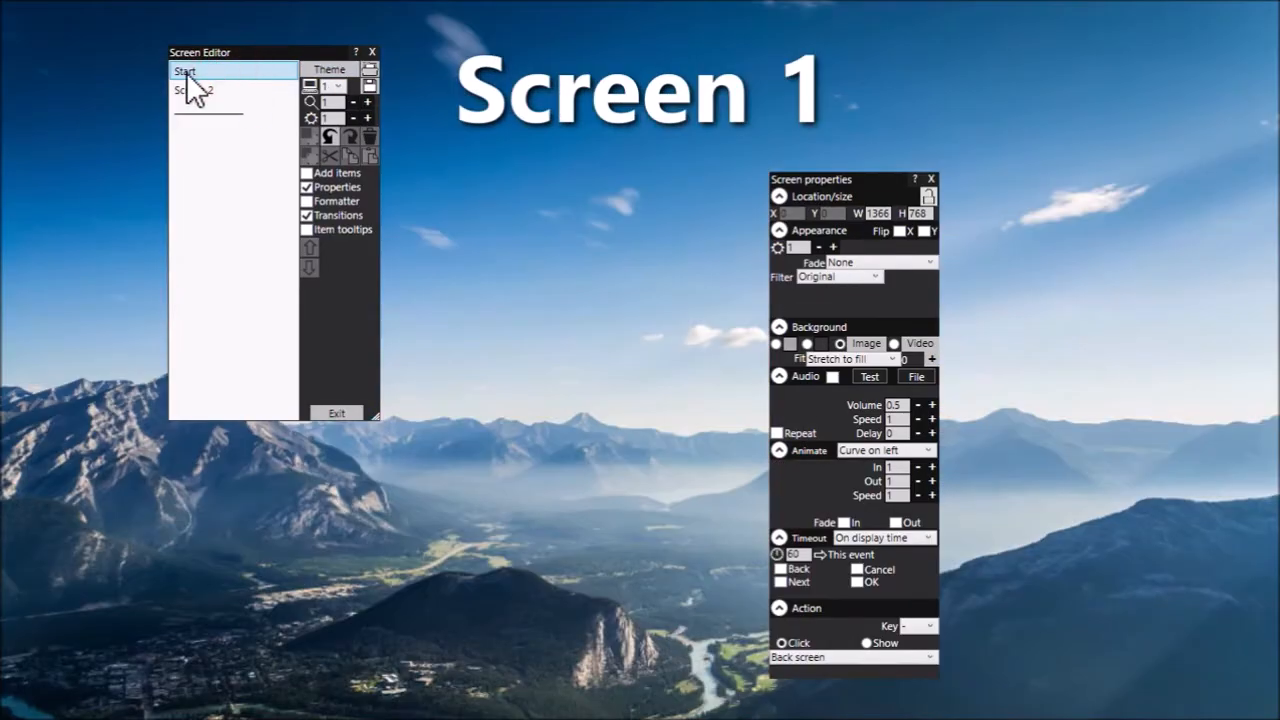
Step: Set the Curve on left animation's In value to 0.5 and preview the transition to Screen 2 and back
click(895, 466)
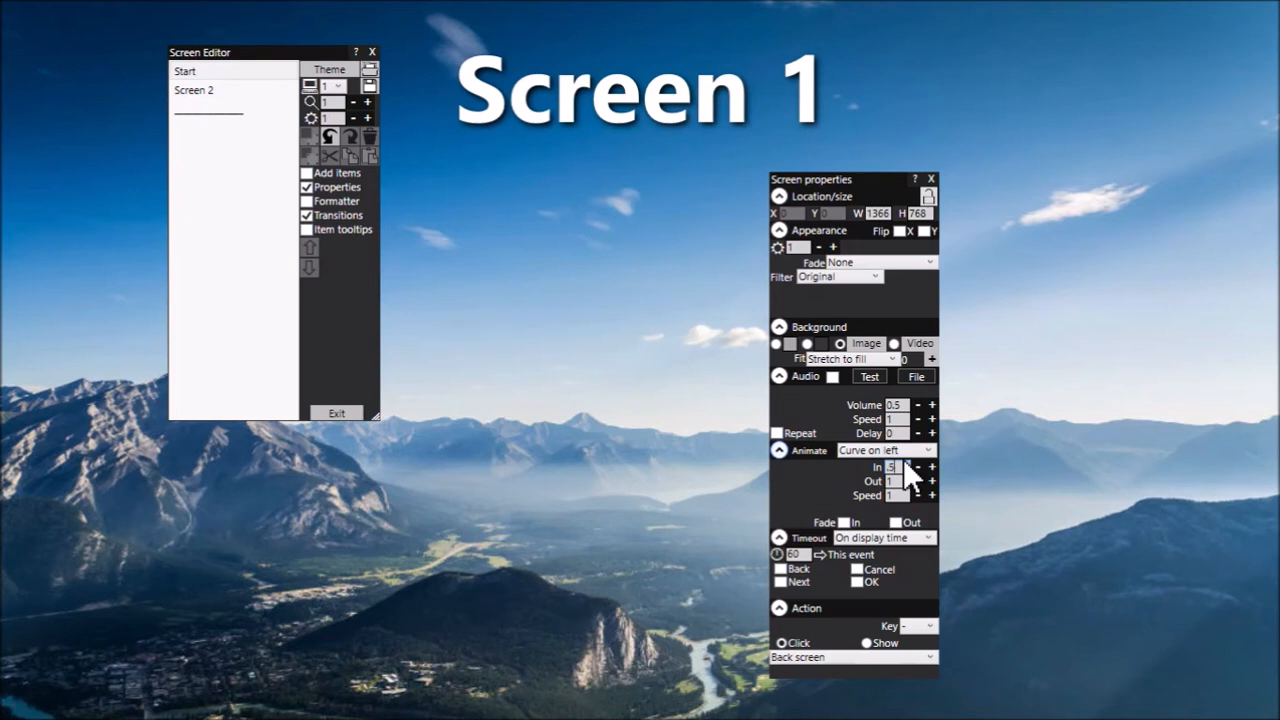
click(233, 90)
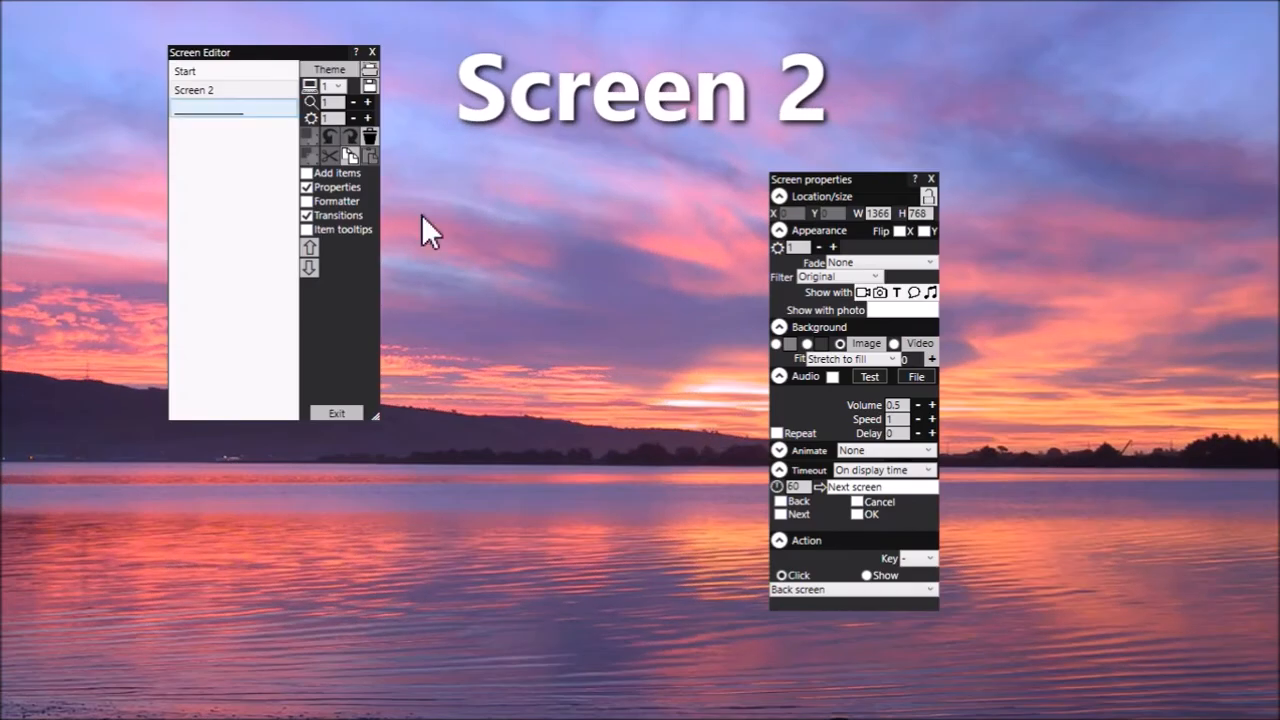
click(241, 71)
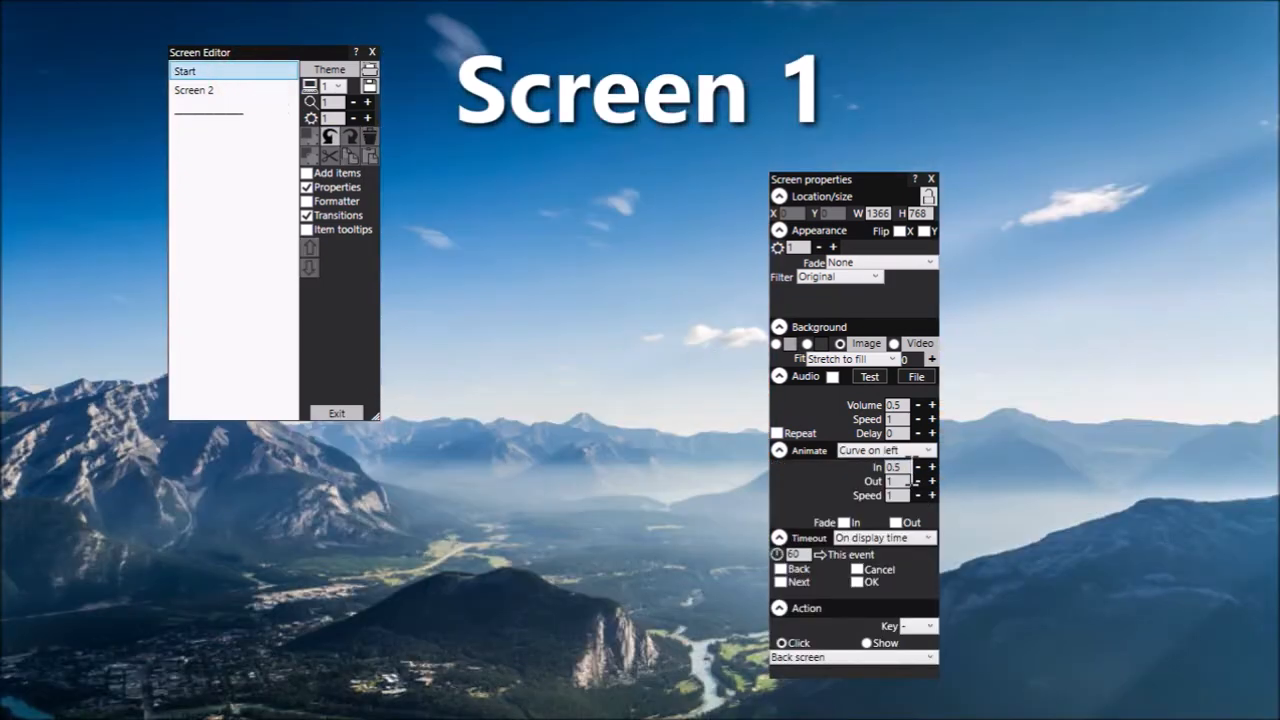
Step: Set the Curve on left animation's In value to 0 and preview the transition to Screen 2
drag(905, 467, 833, 457)
text(0)
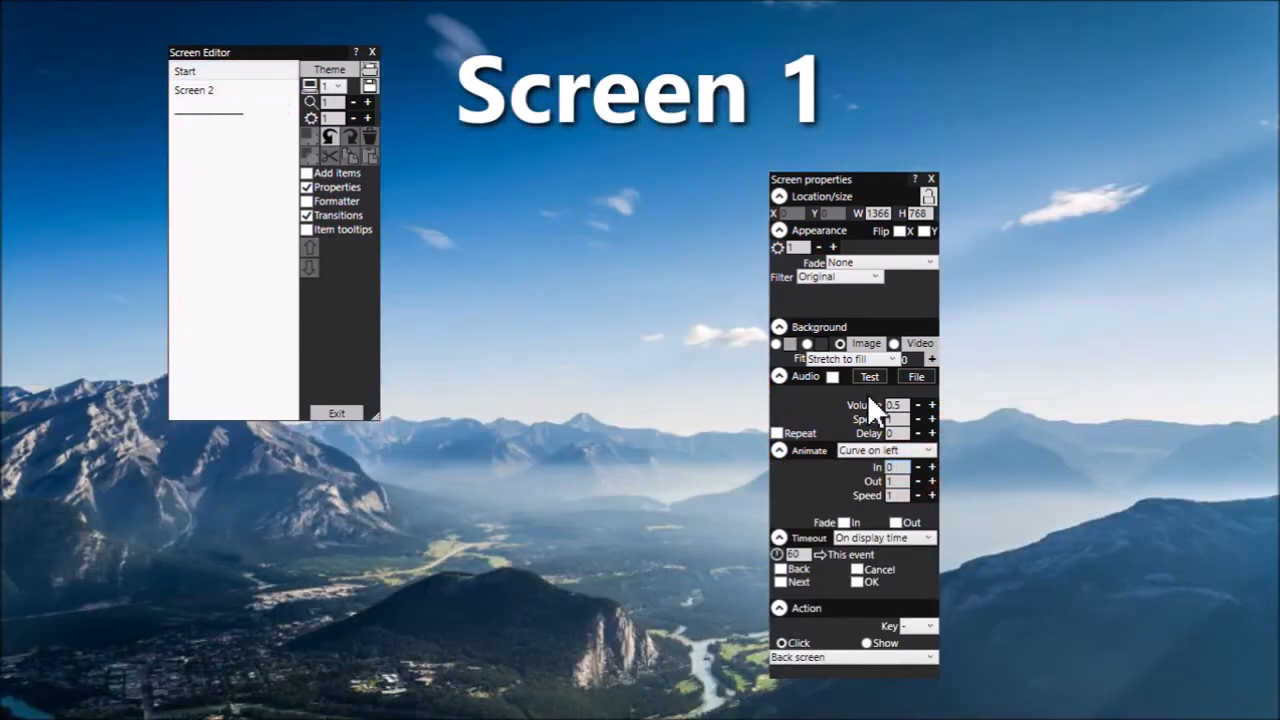
click(249, 92)
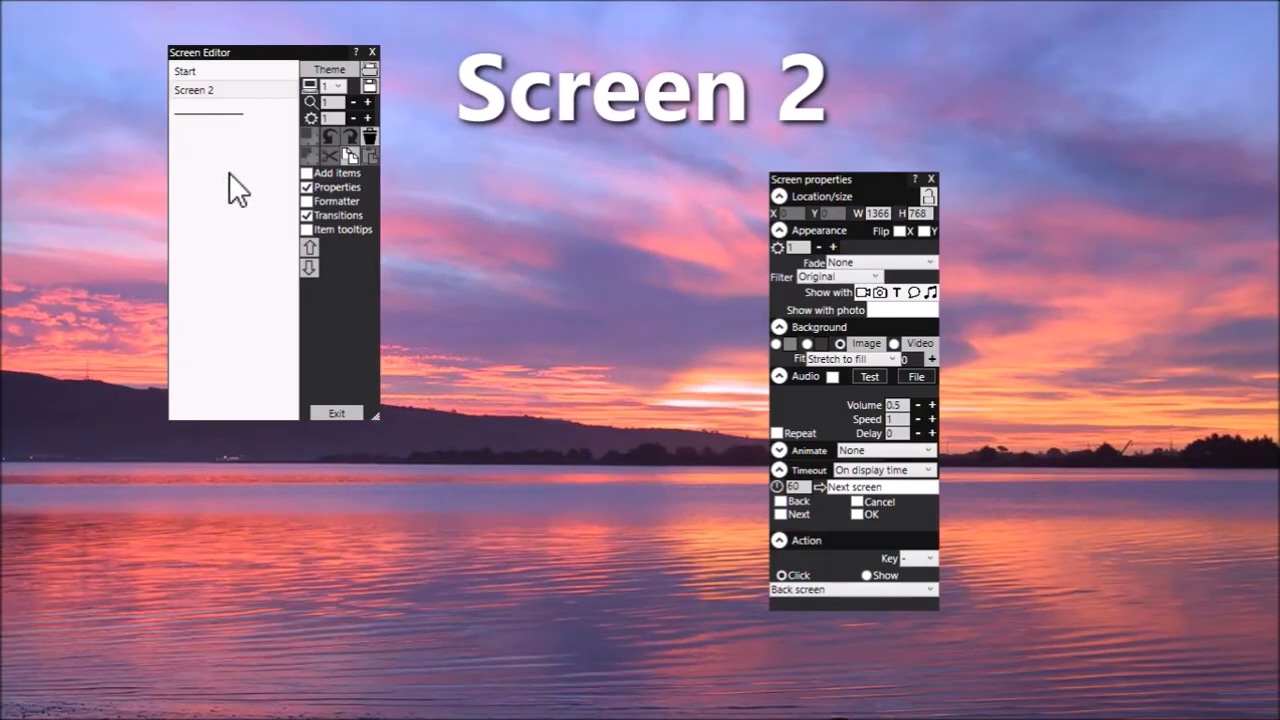
Step: Set the Start screen's Curve on left animation speed to 3 and preview the transition to Screen 2 and back
click(203, 70)
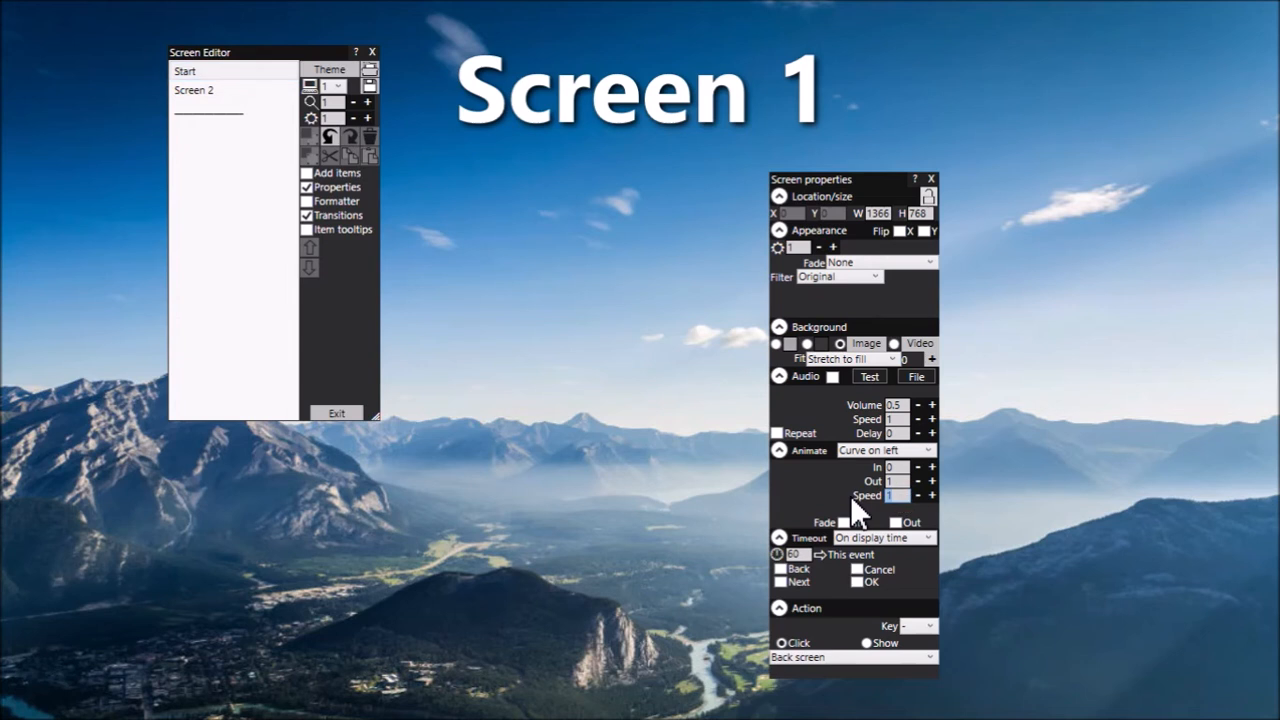
text(3)
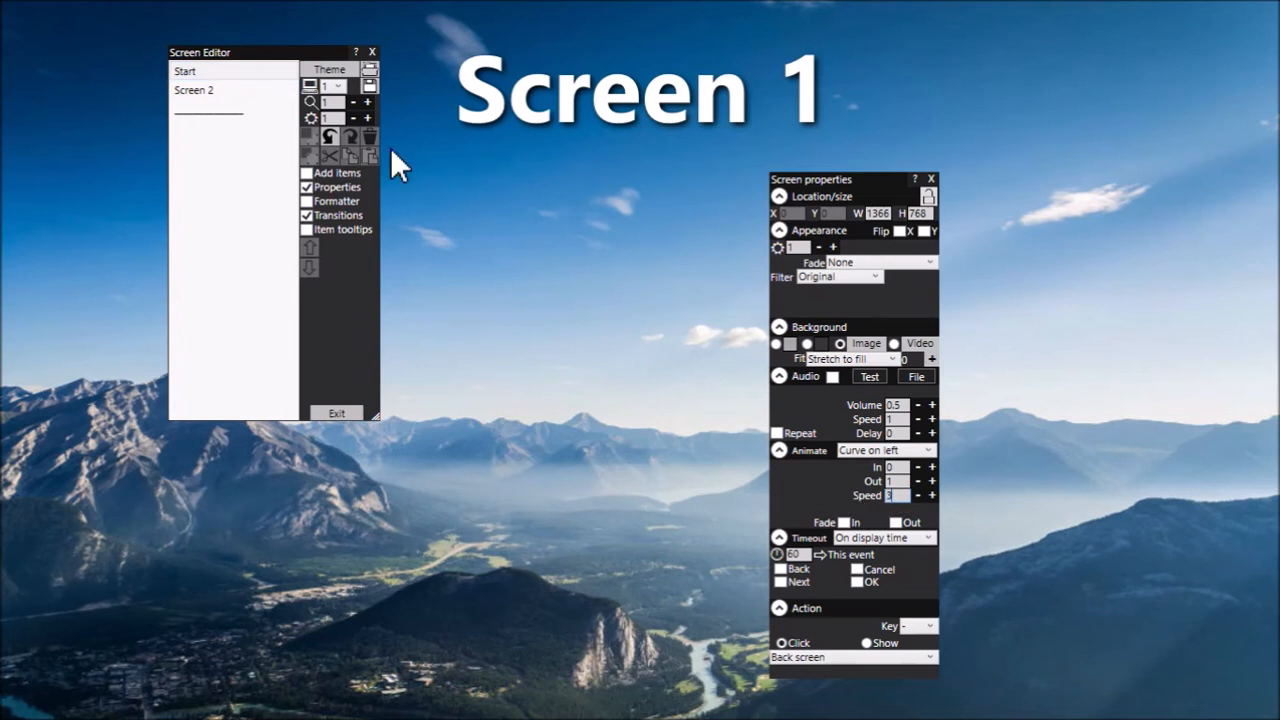
click(241, 90)
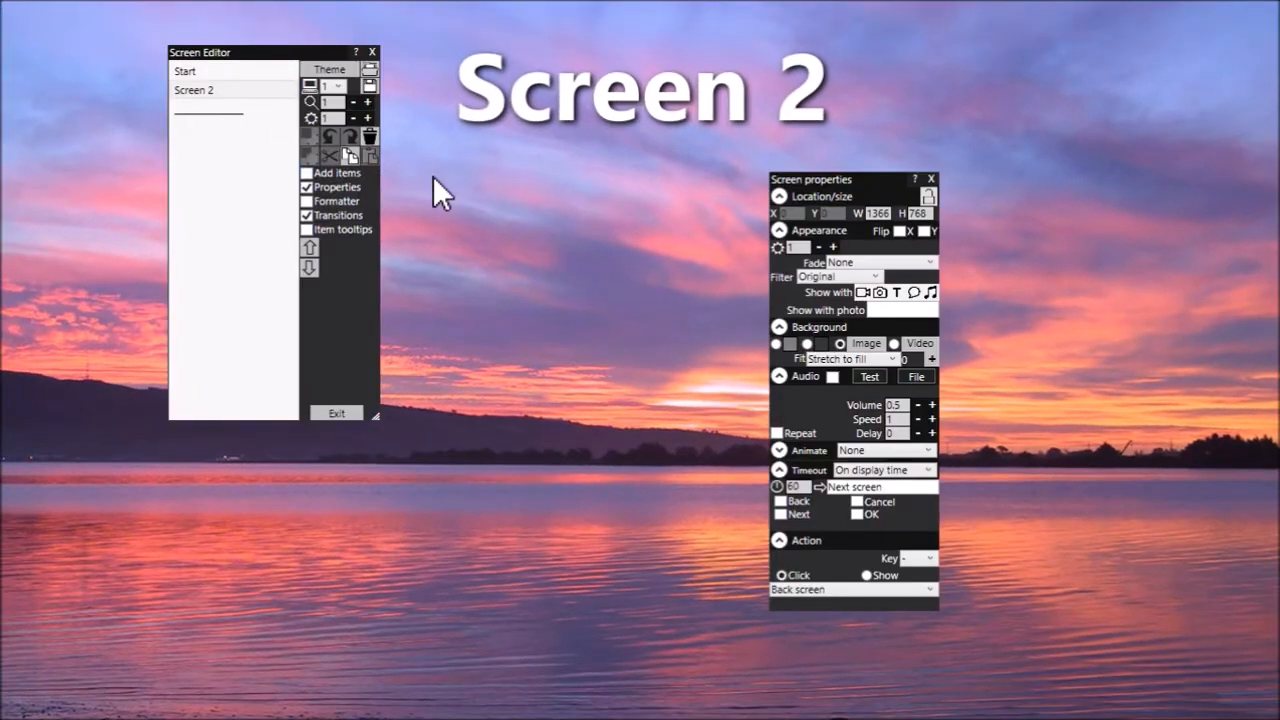
click(262, 71)
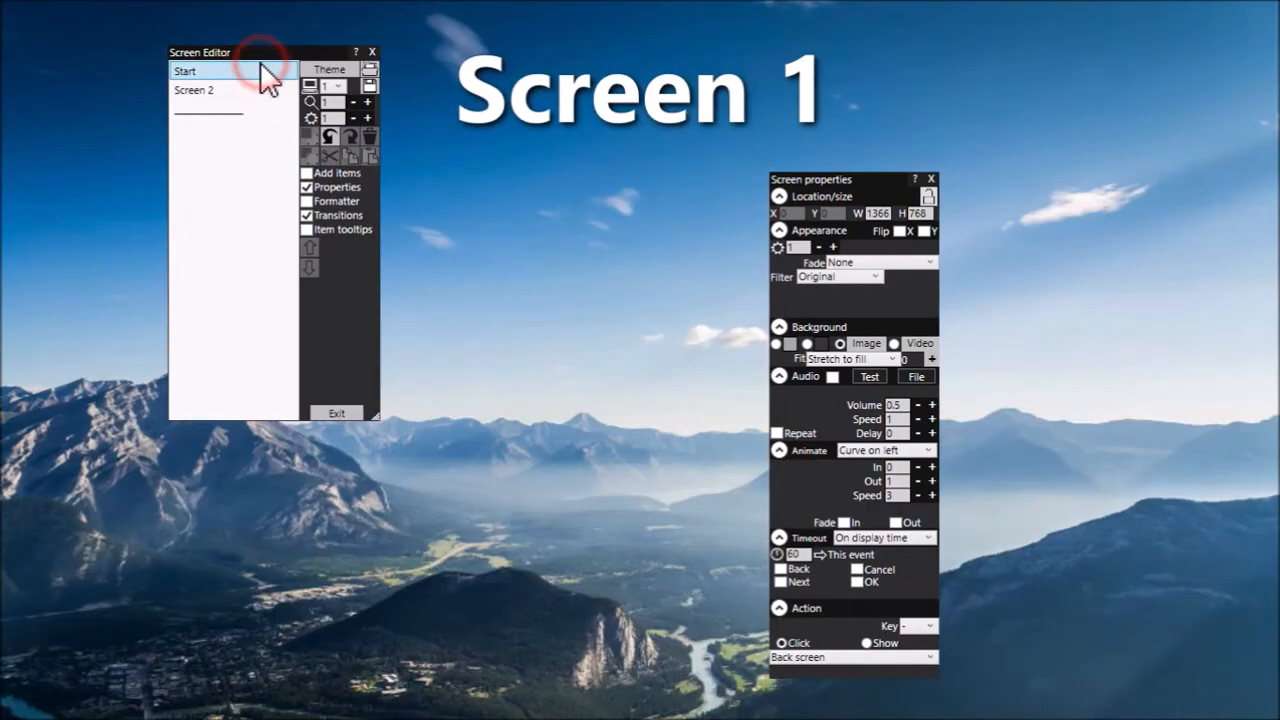
Step: Enable fade in and fade out for the Start screen's Curve on left animation and preview the transition to Screen 2
click(843, 522)
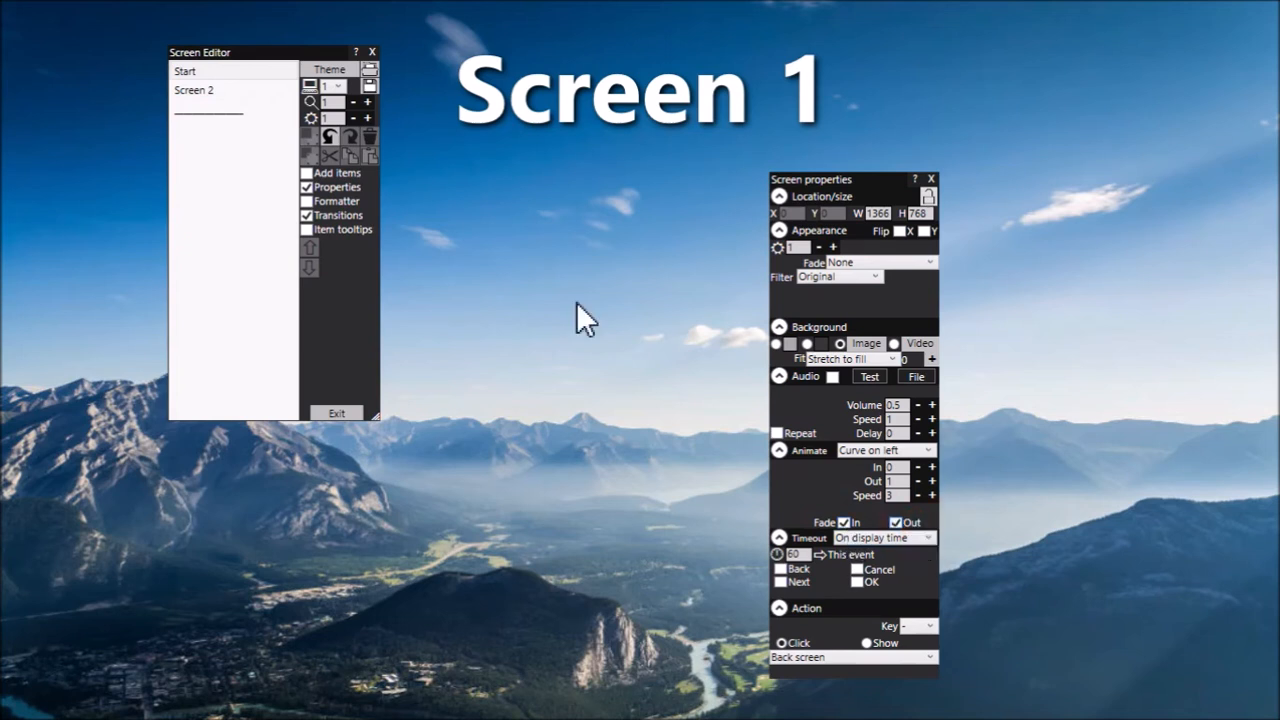
double_click(237, 90)
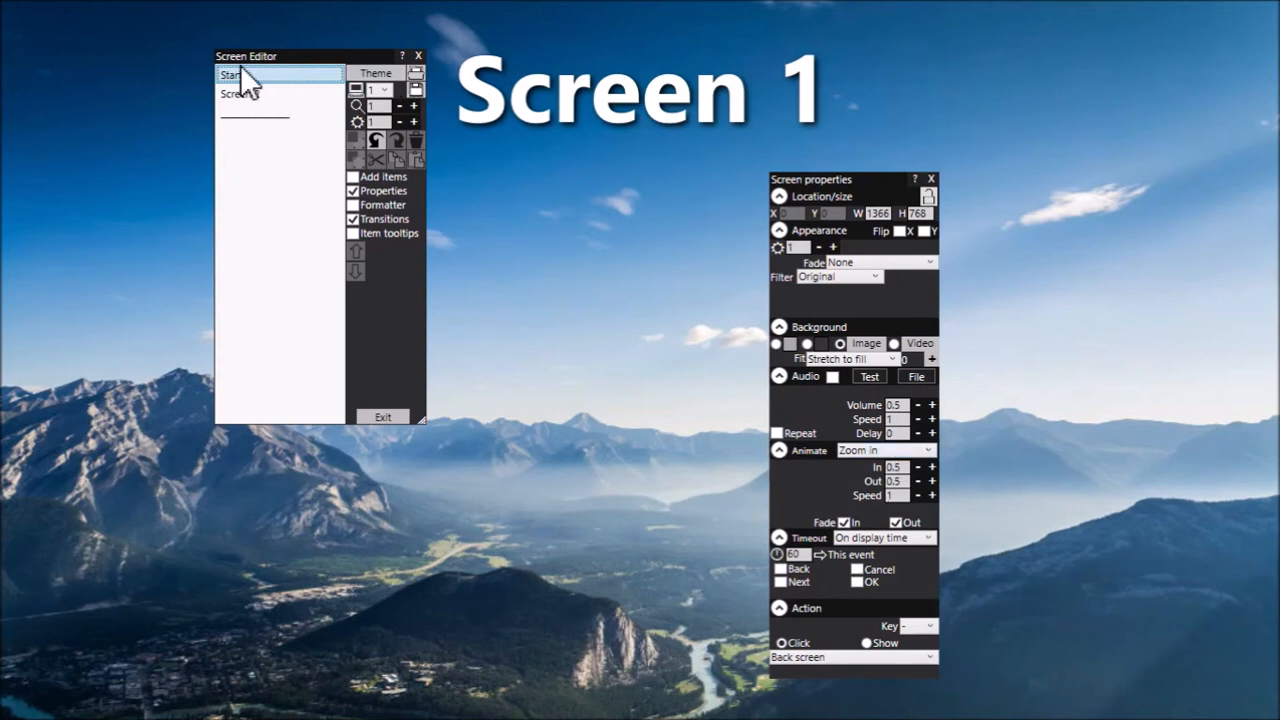
Step: Preview the Start screen's Zoom in animation by switching between Screen 2 and Start
double_click(252, 93)
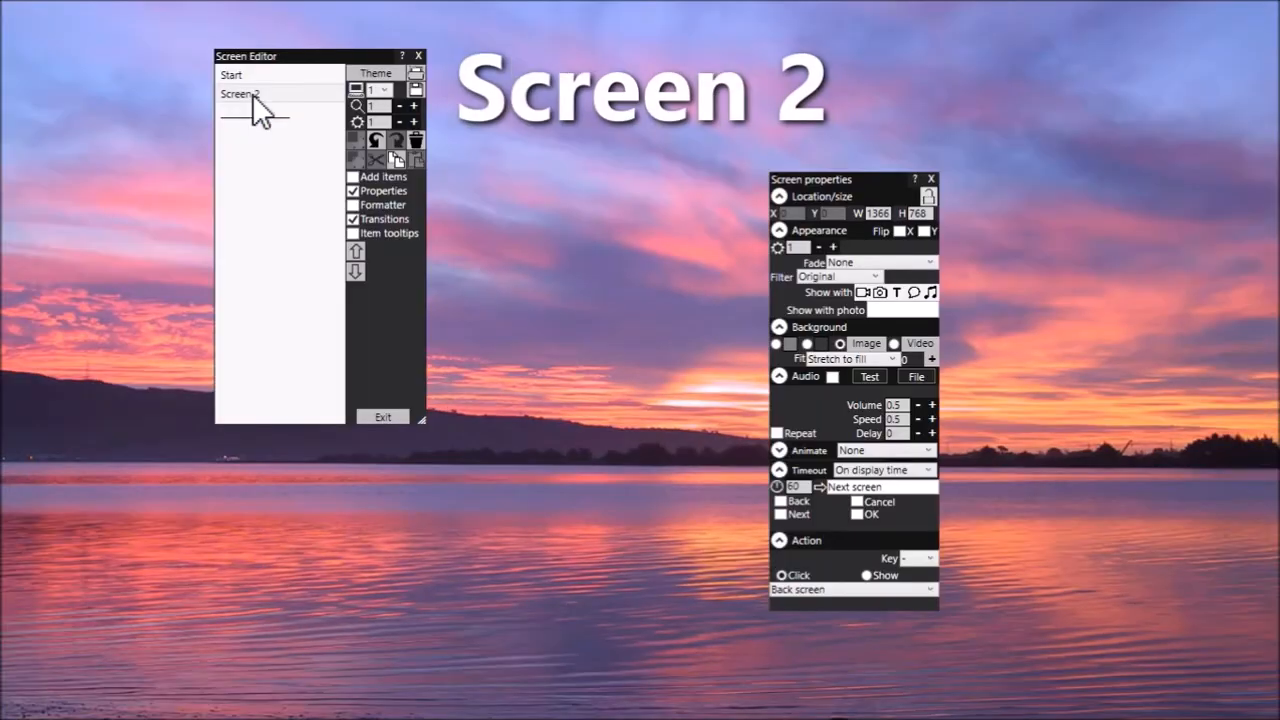
click(266, 76)
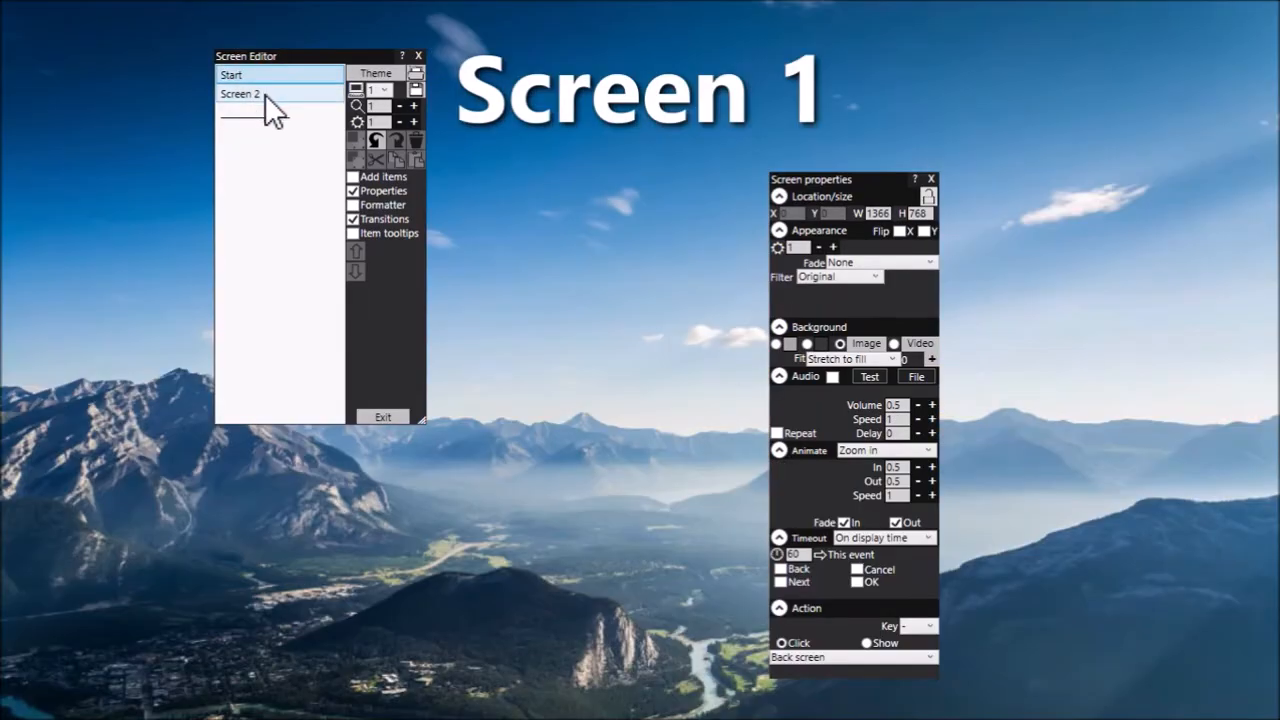
click(265, 94)
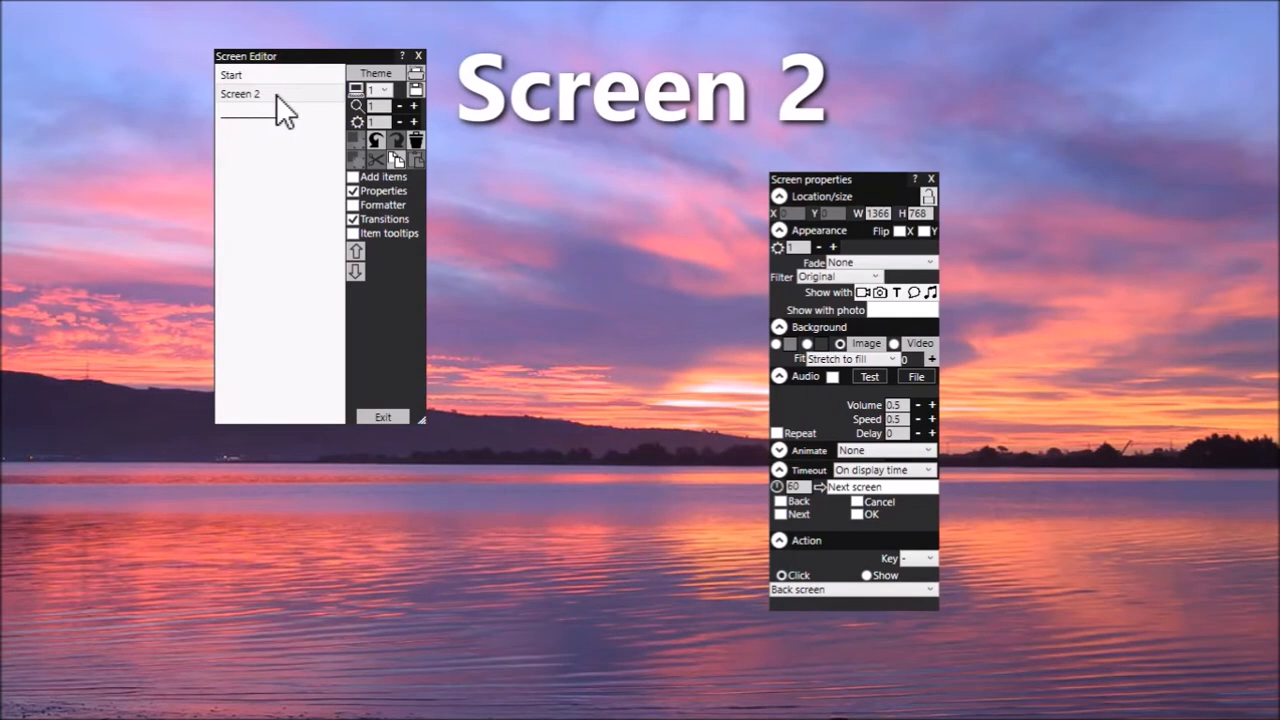
Step: Change Screen 2's animation to Zoom out and preview the transitions back and forth between Start and Screen 2
click(929, 447)
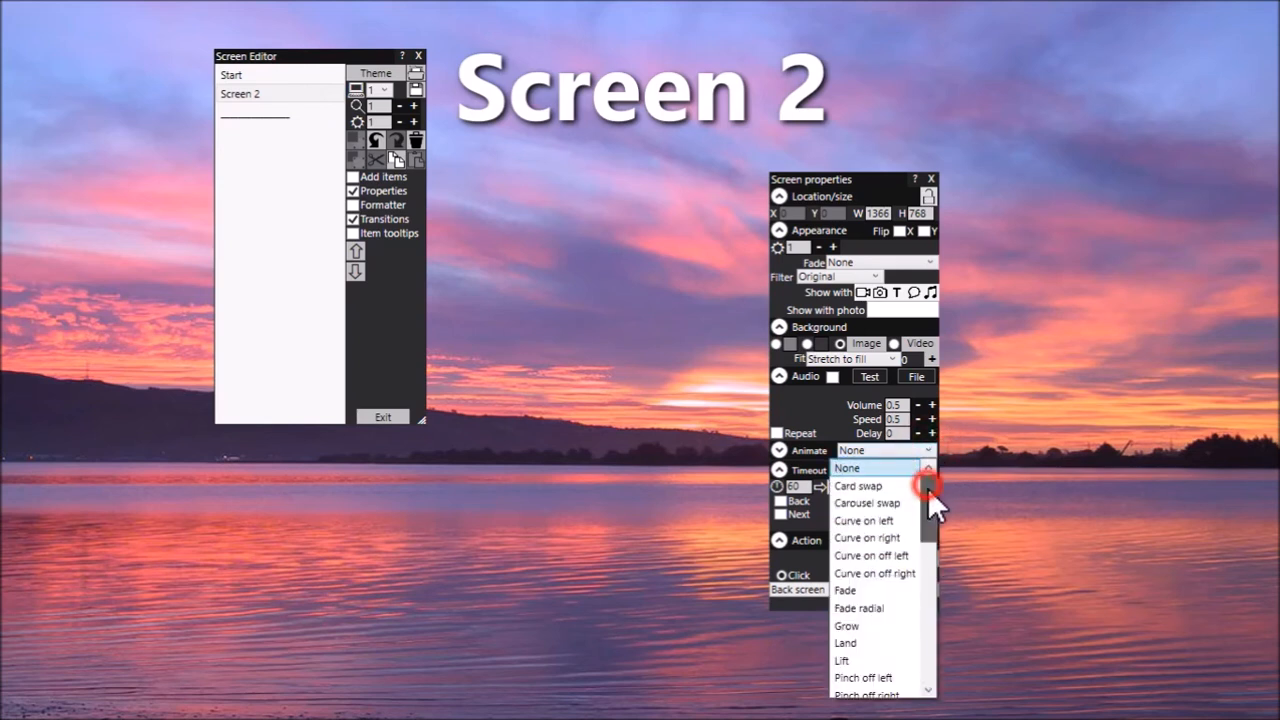
drag(928, 488, 937, 655)
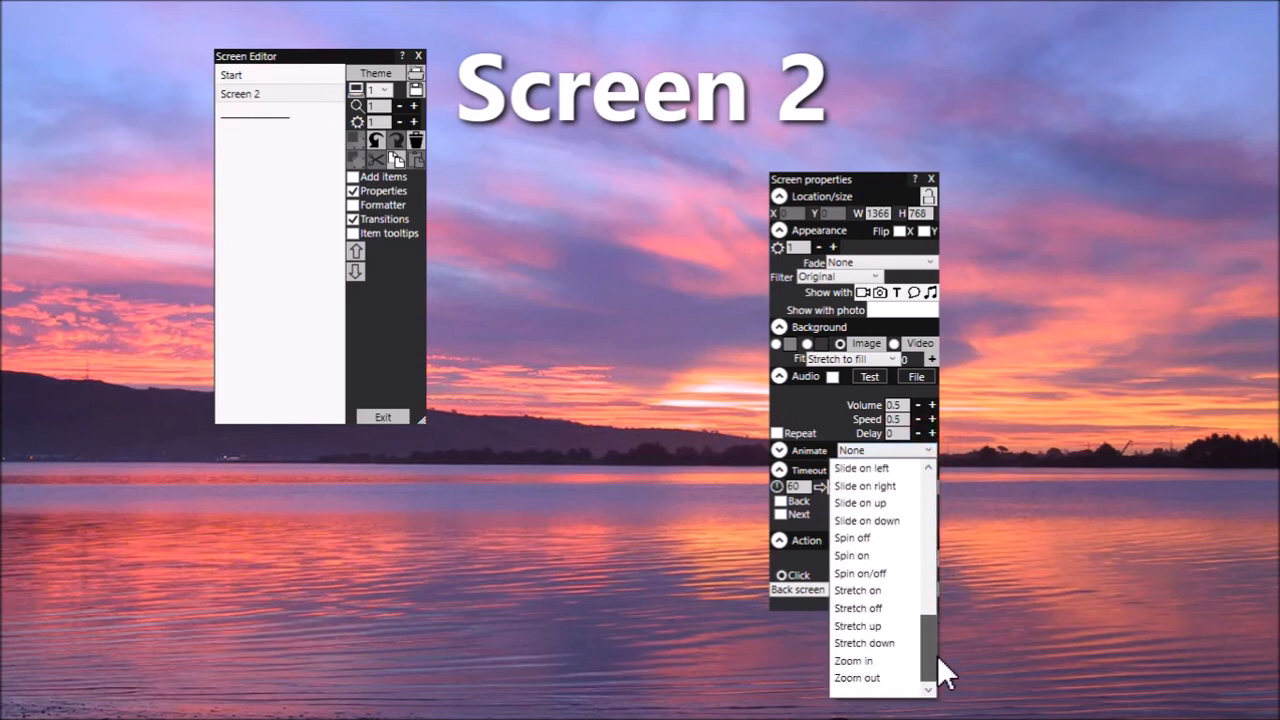
click(858, 678)
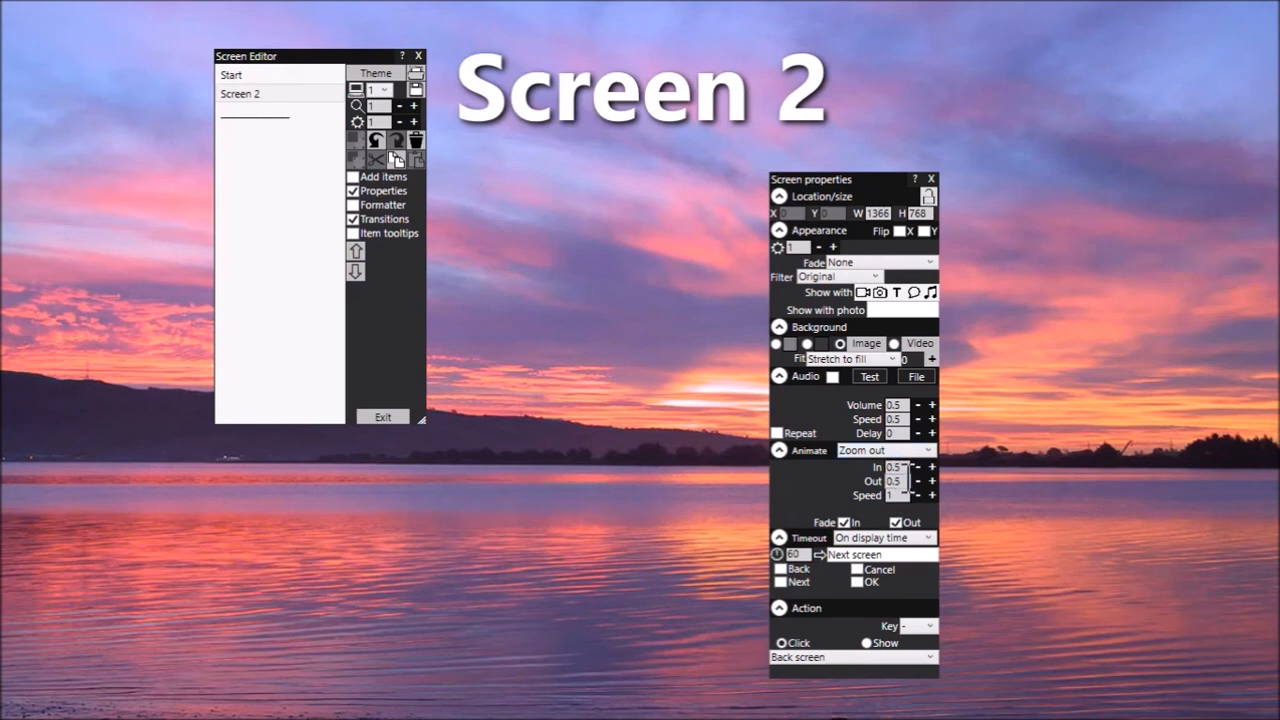
double_click(308, 77)
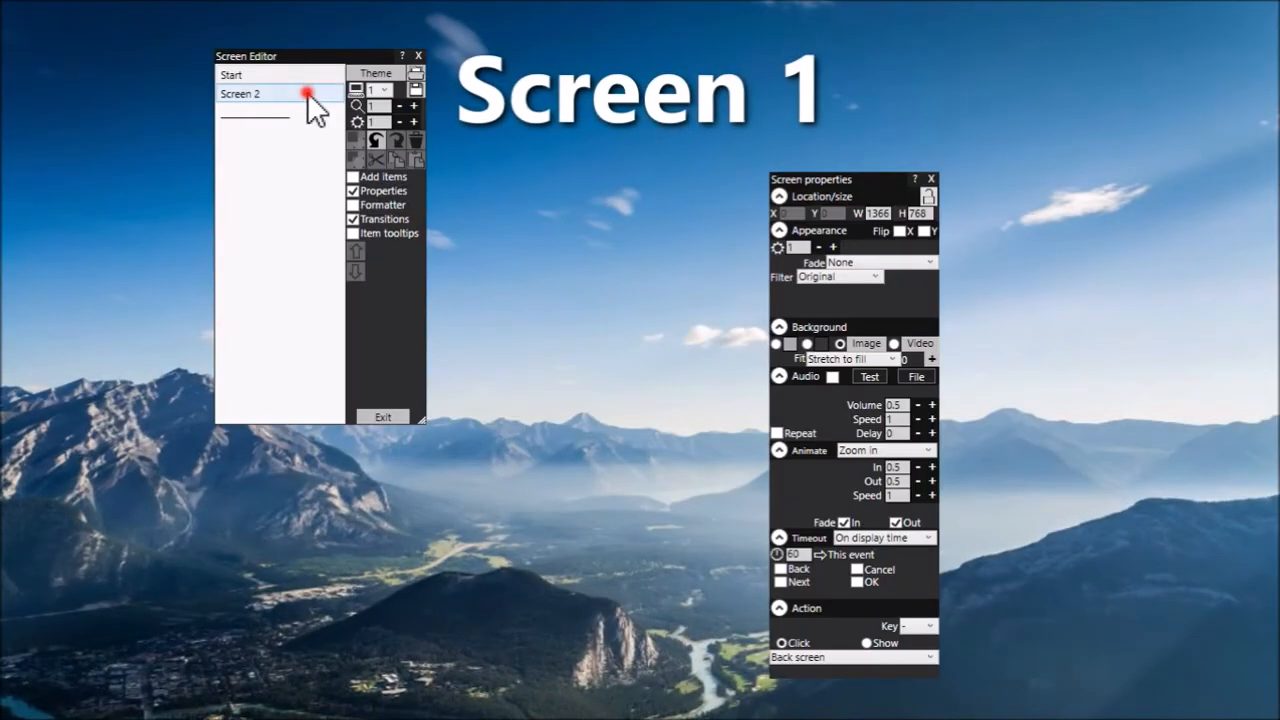
double_click(307, 92)
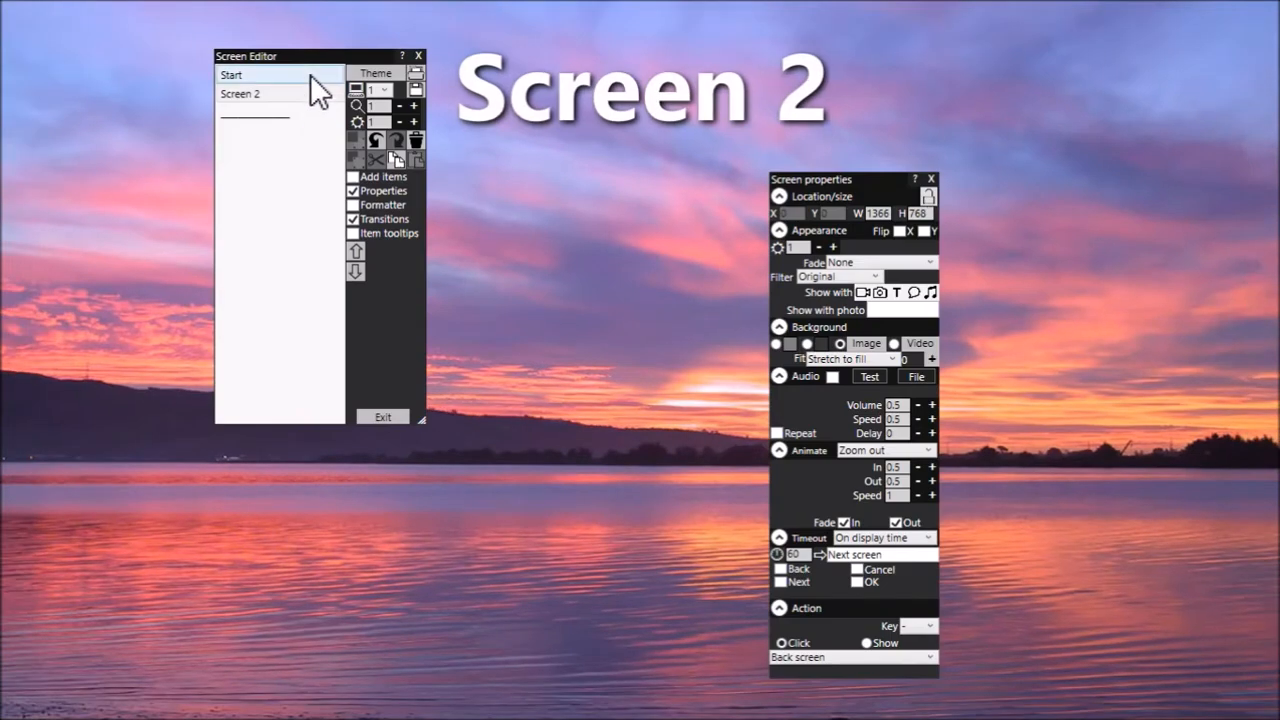
double_click(310, 75)
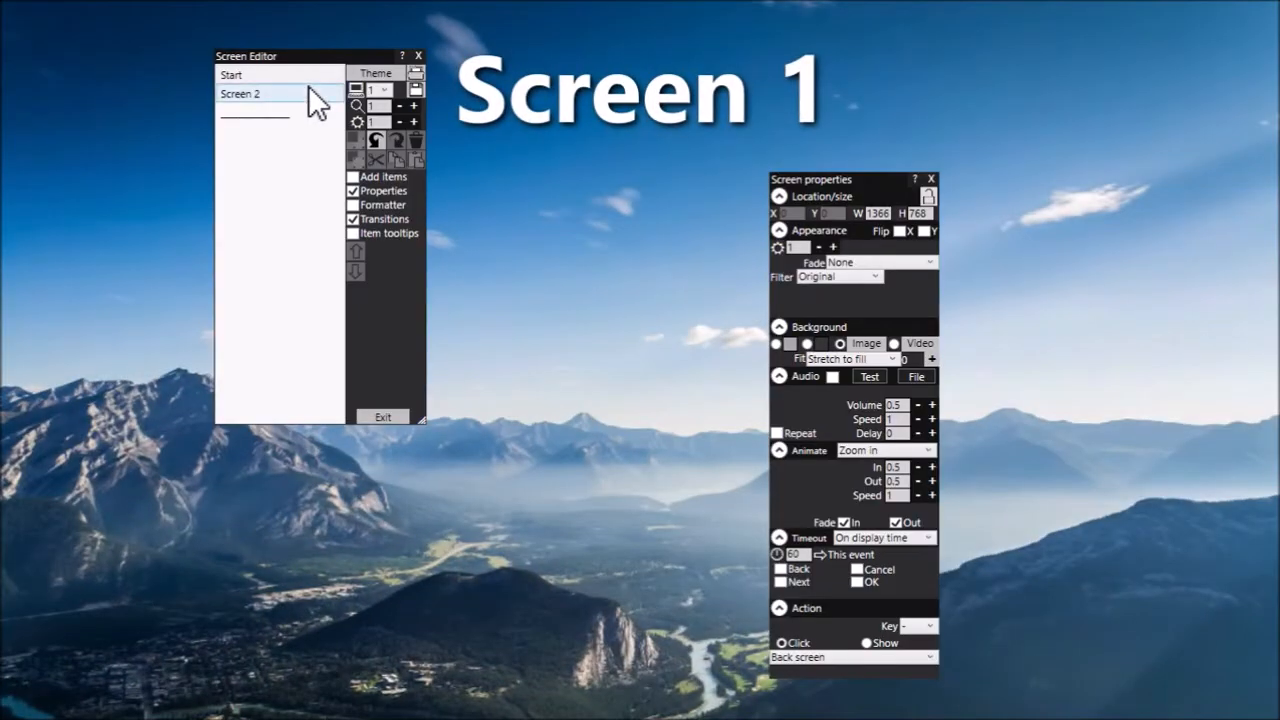
double_click(308, 92)
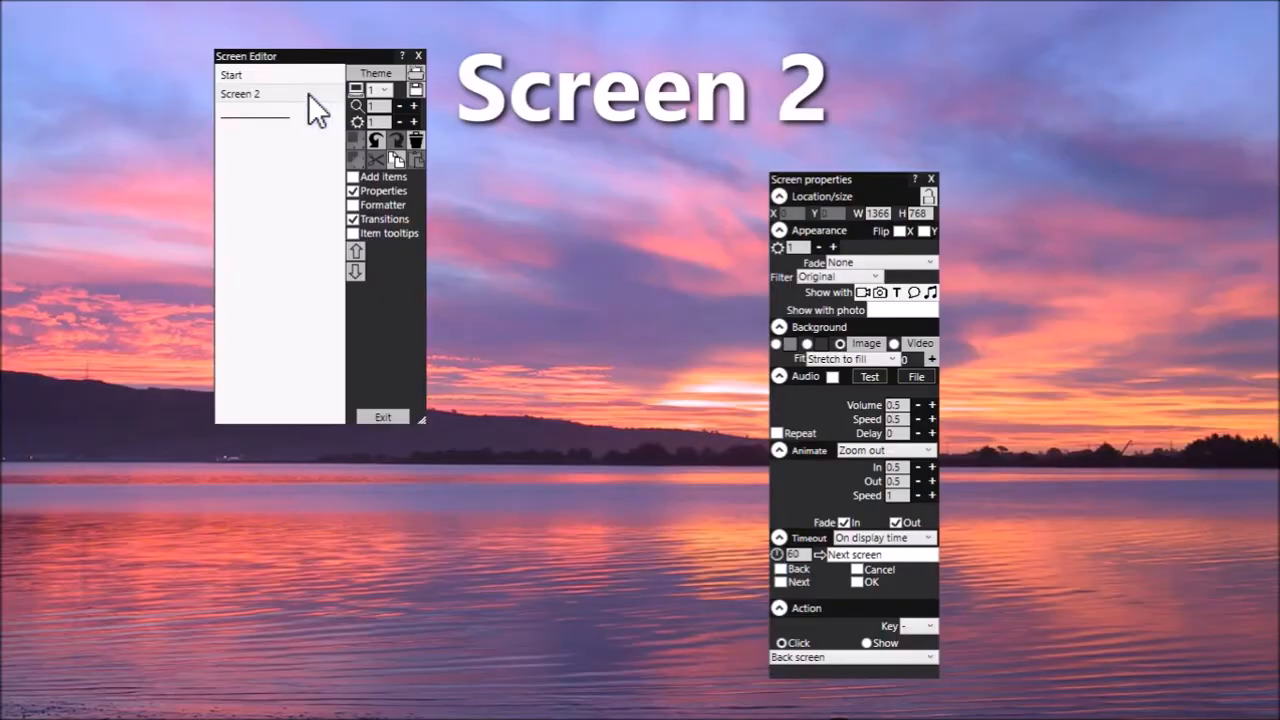
Step: Change the Start screen's animation to Push left and preview it by switching to Screen 2 and back
double_click(296, 76)
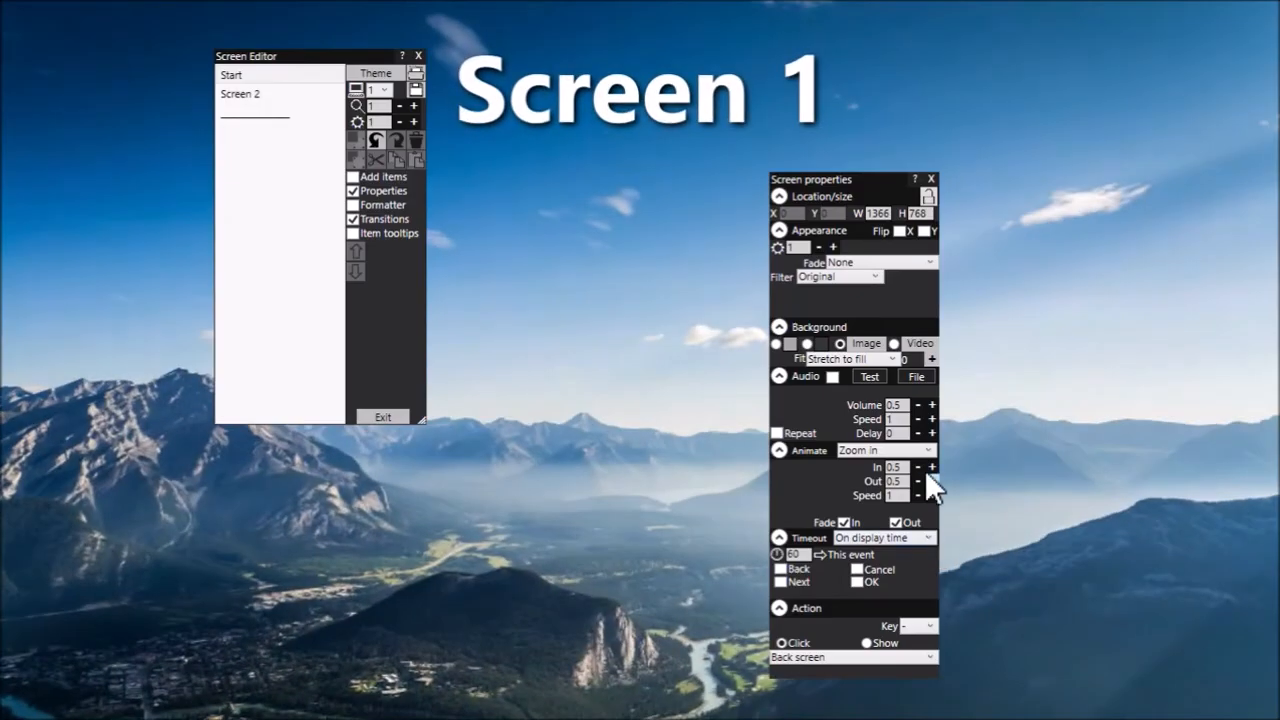
click(929, 450)
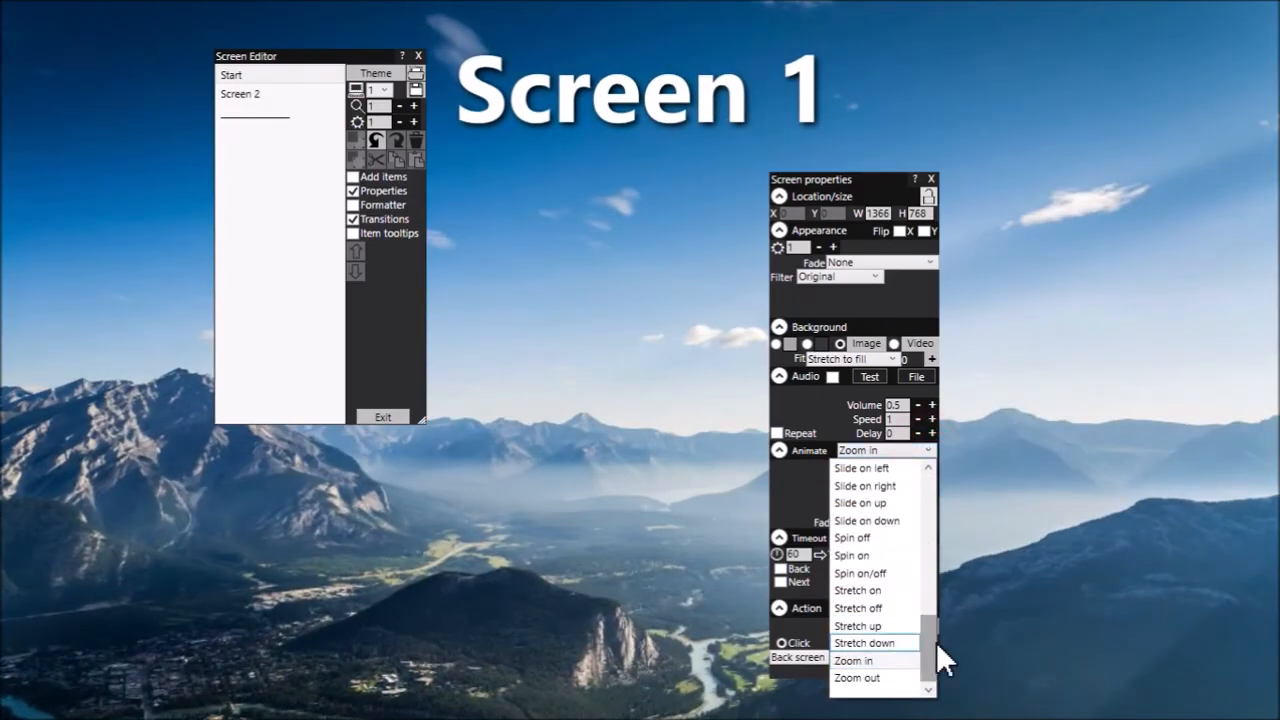
drag(929, 641, 932, 562)
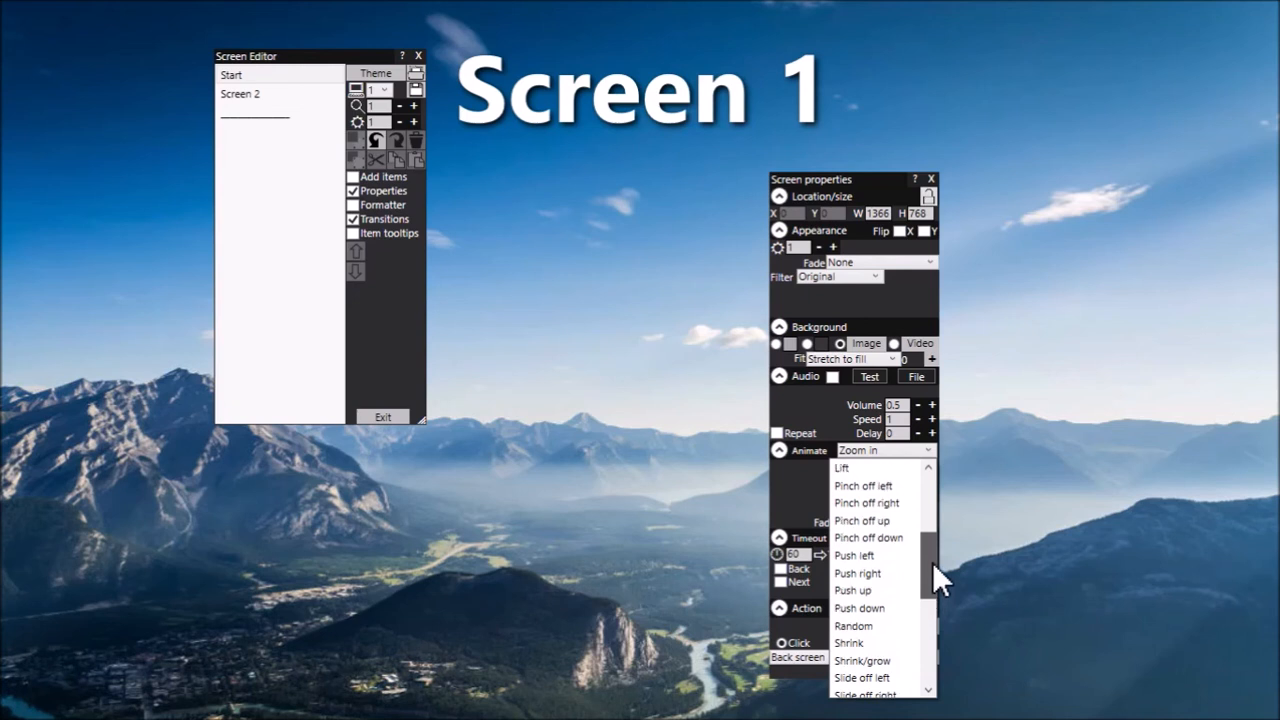
click(878, 555)
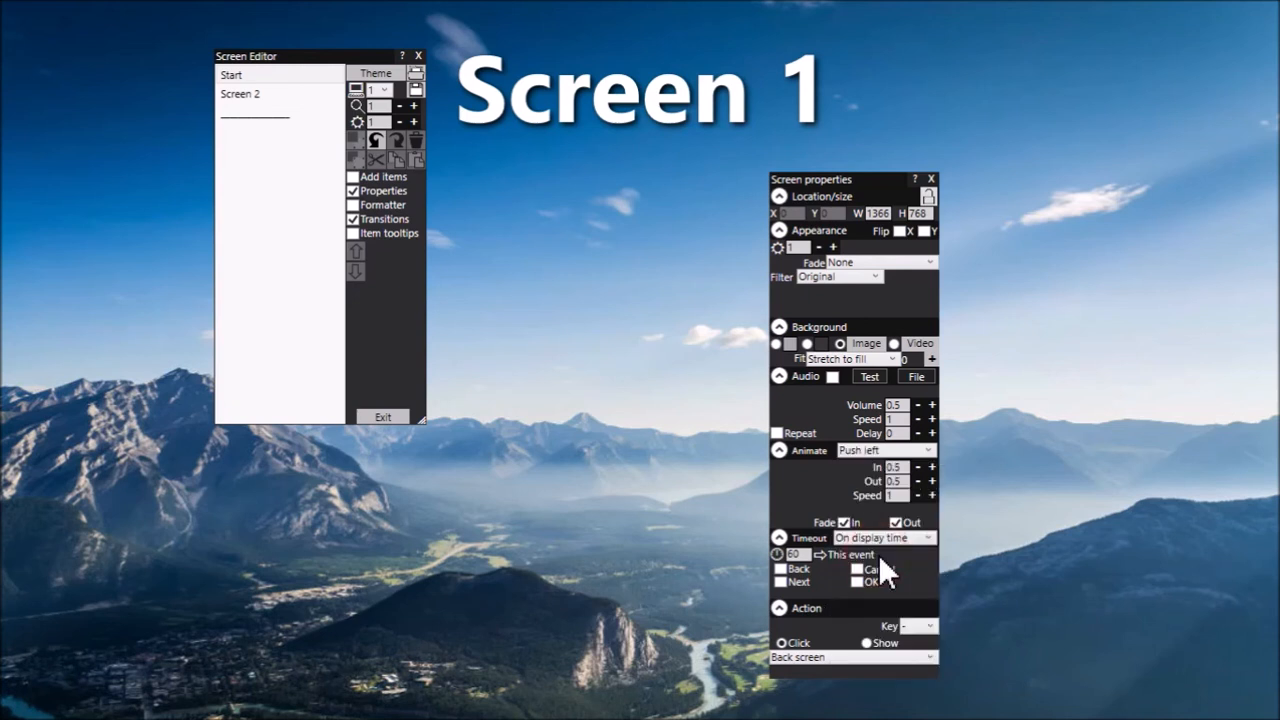
double_click(289, 93)
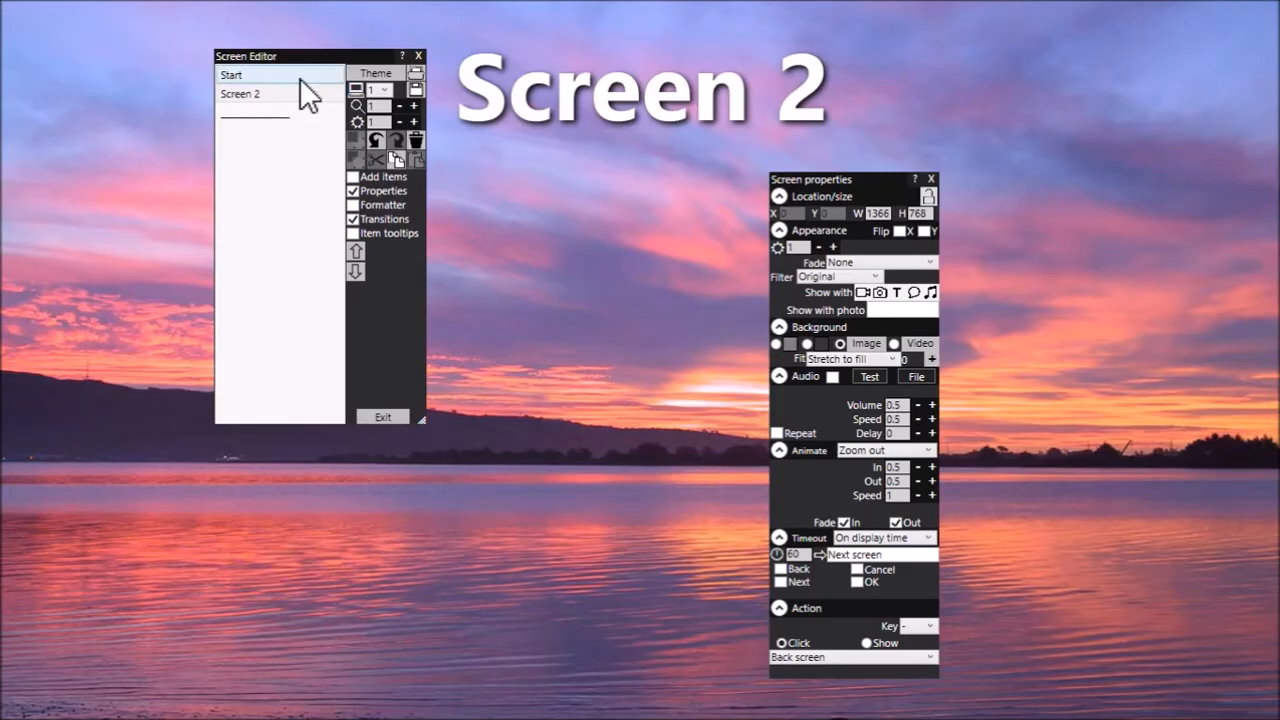
double_click(300, 78)
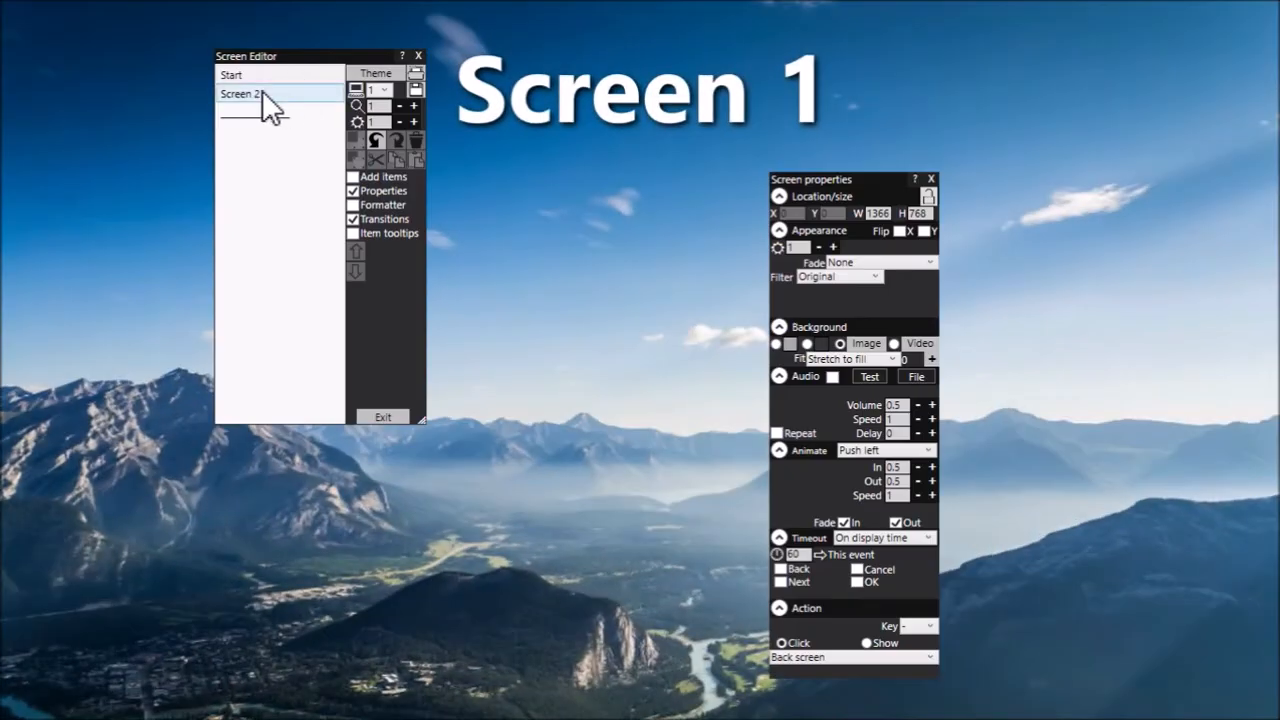
Step: Set the Start screen's Push left animation Out and In values to 1 and preview the transition to Screen 2
click(247, 73)
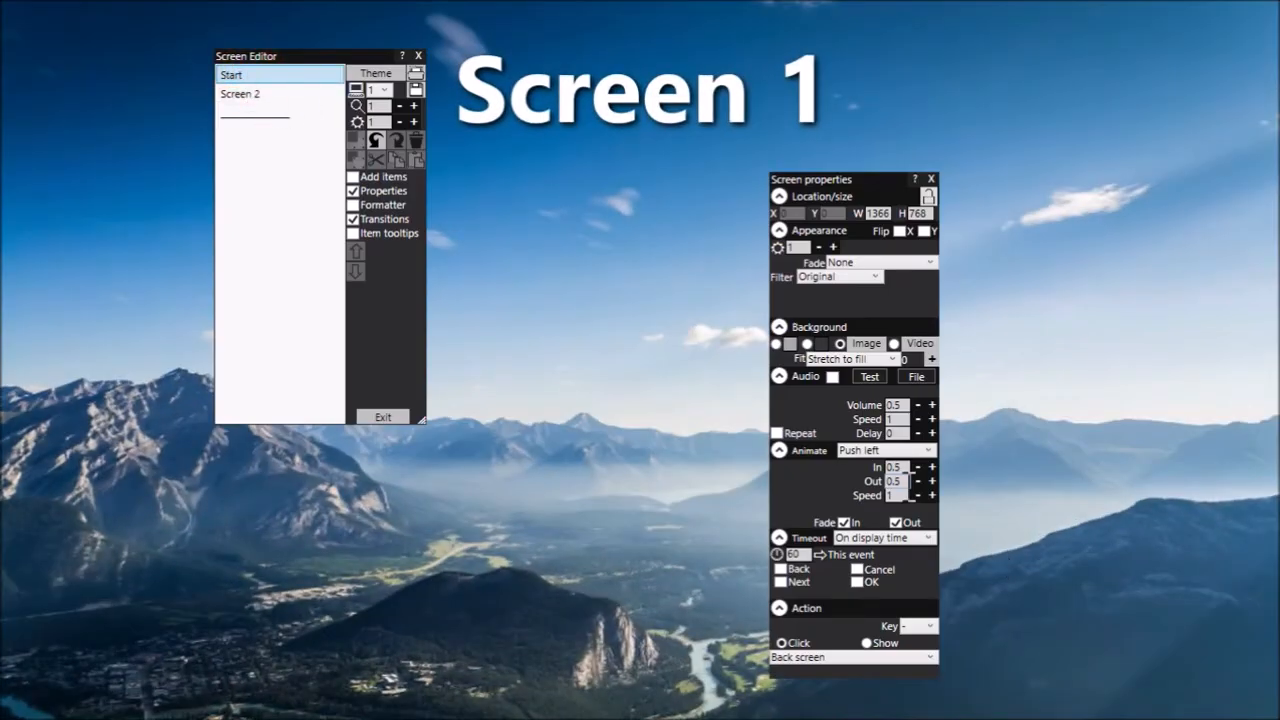
drag(907, 482, 867, 483)
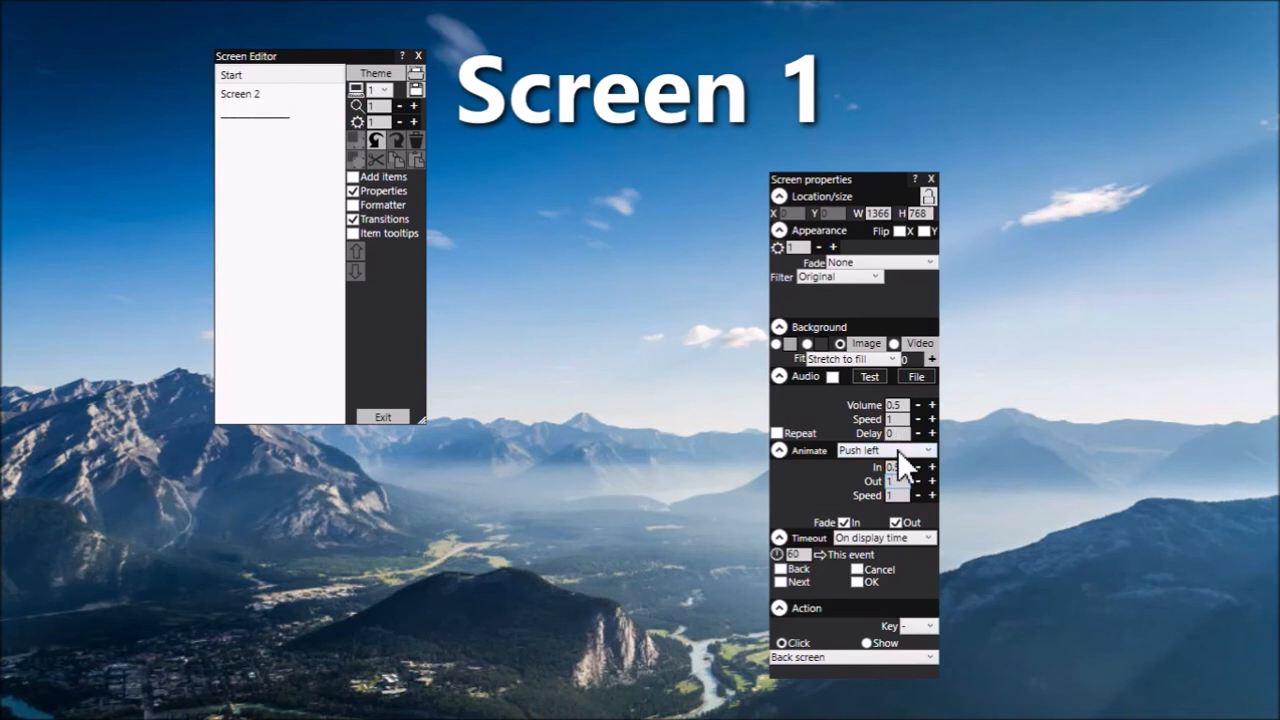
click(315, 98)
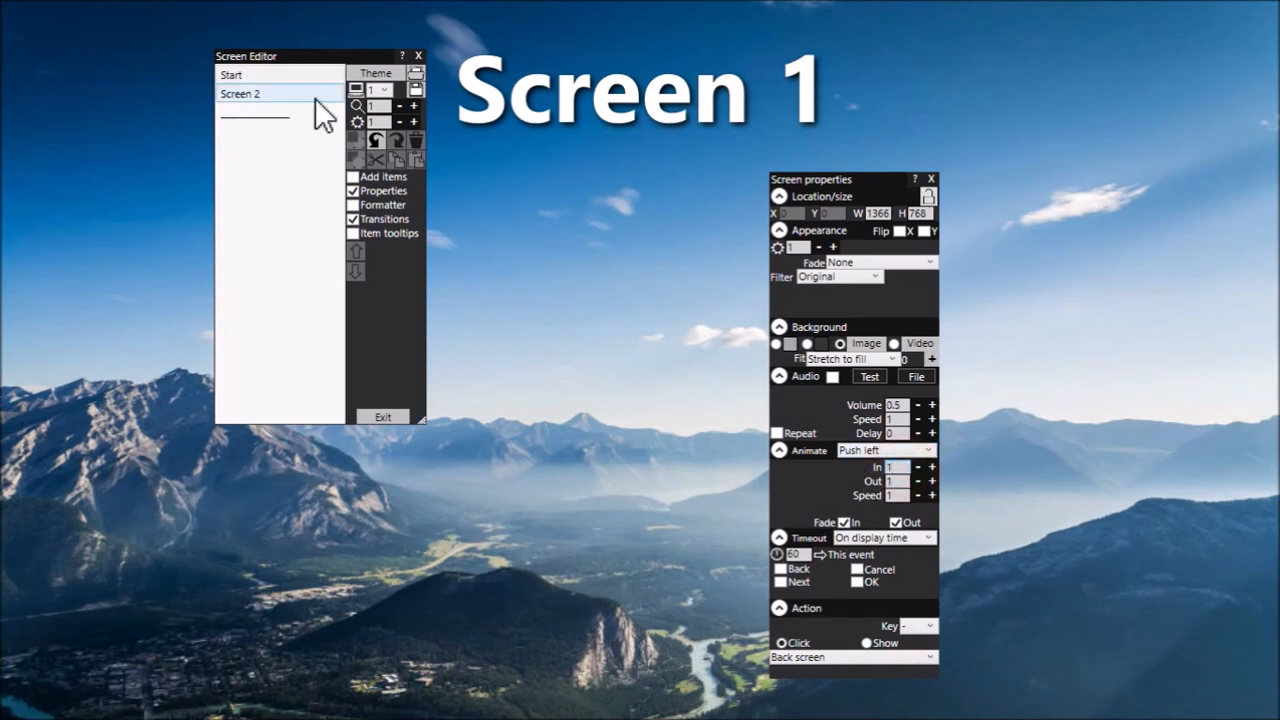
click(308, 97)
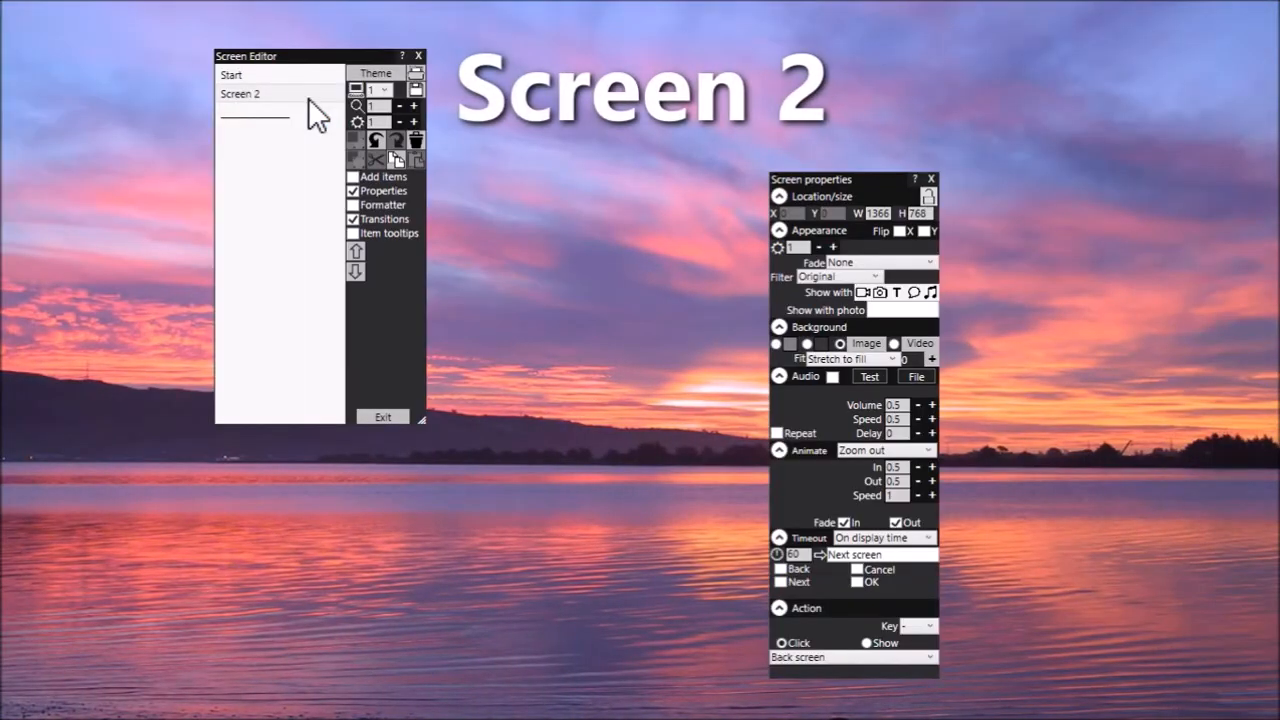
Step: Change Screen 2's animation to Push right and set its Out and In values to 1
click(931, 449)
drag(924, 626, 926, 555)
click(888, 541)
click(898, 481)
text(1)
drag(907, 467, 870, 468)
text(1)
Step: Preview the Push right and Push left transitions by switching between Start and Screen 2
click(302, 74)
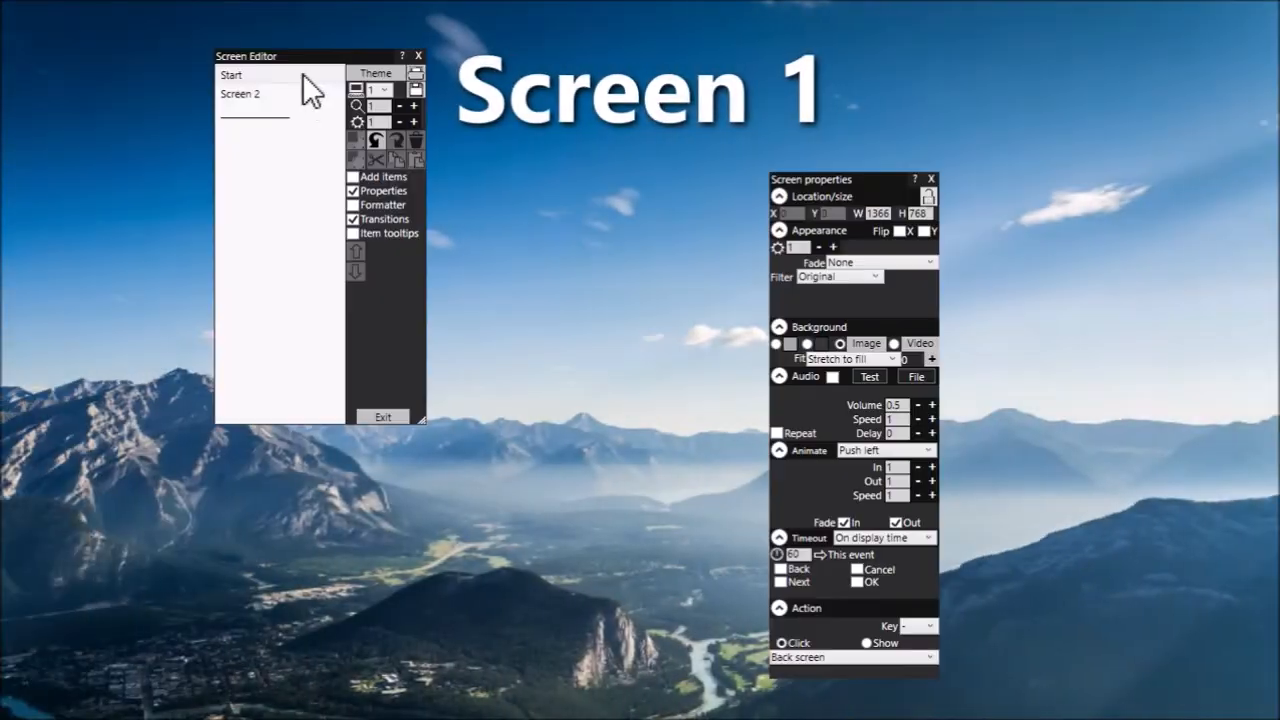
click(302, 92)
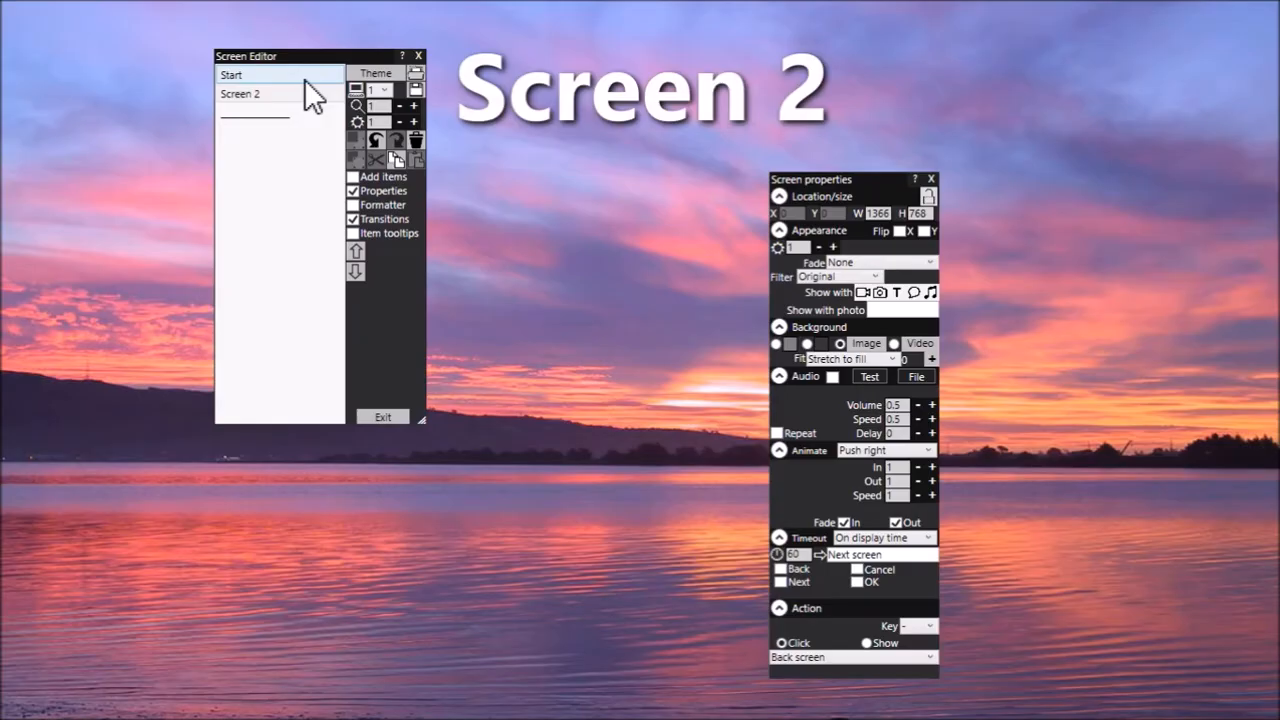
click(304, 78)
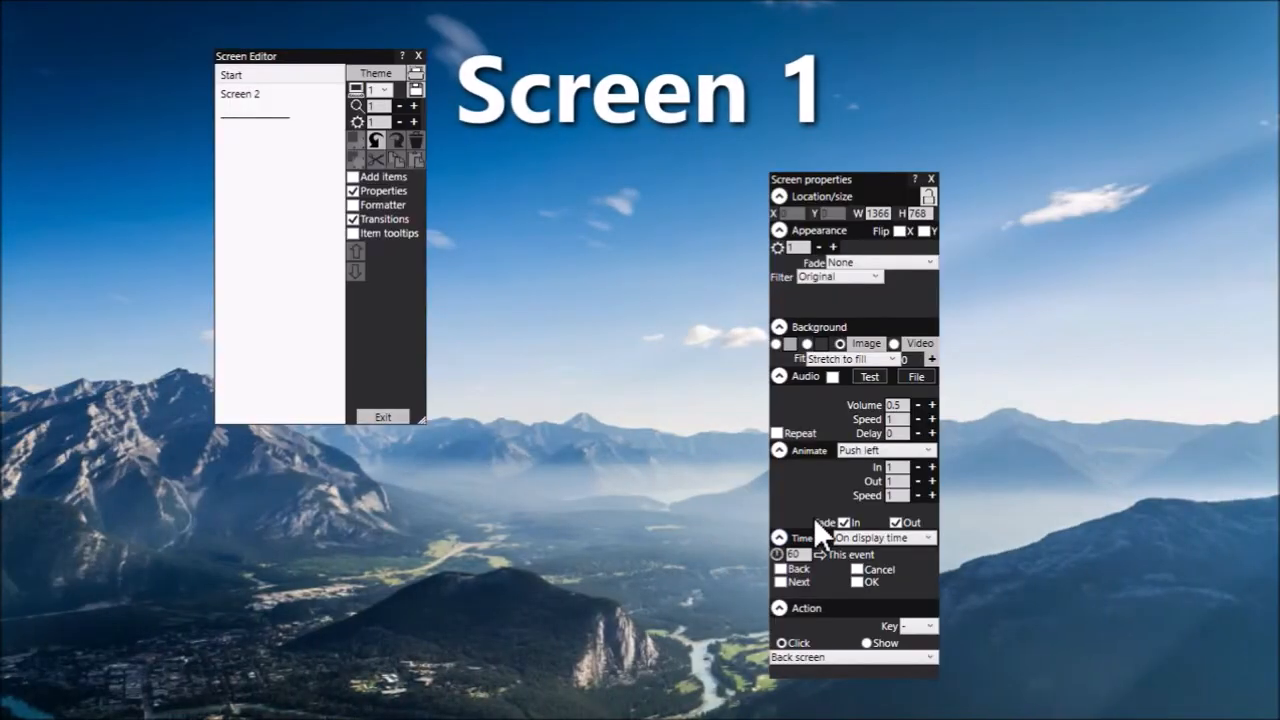
Step: Change the Start screen's animation to Spin on/off and set its In and Out values to 0.5
click(928, 450)
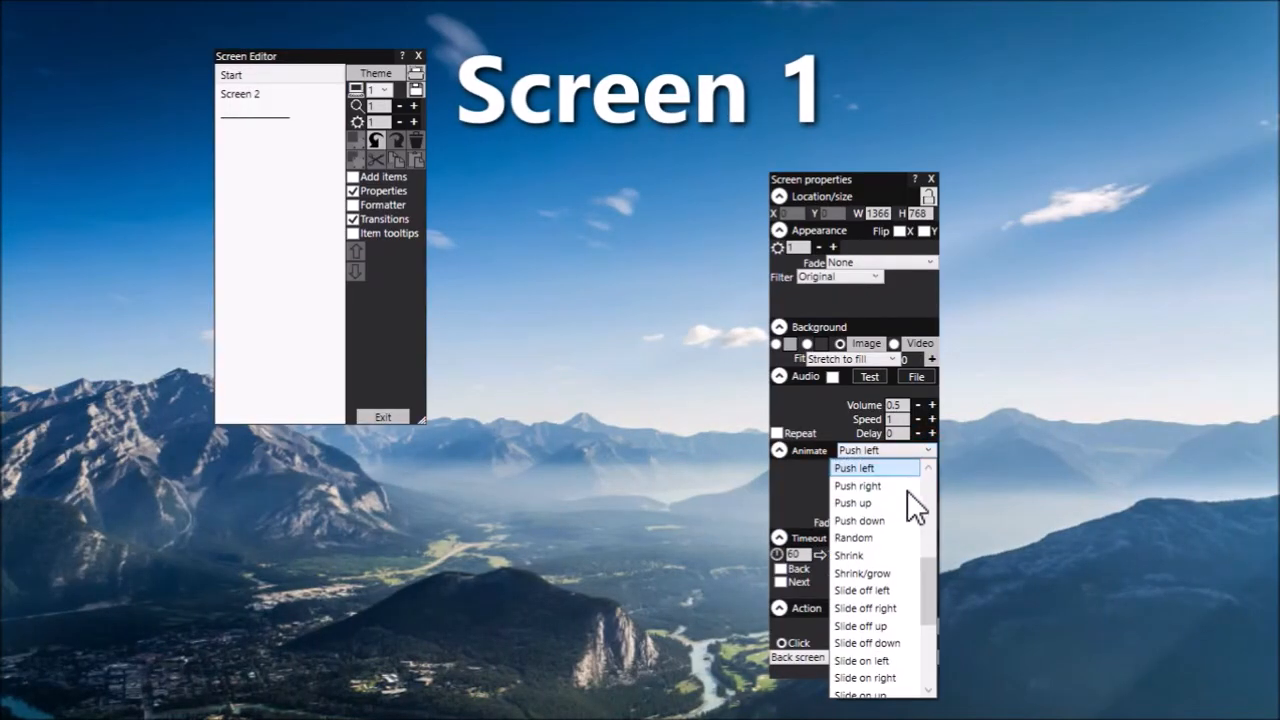
mouse_move(928, 590)
mouse_down()
mouse_move(926, 648)
mouse_move(931, 635)
mouse_up()
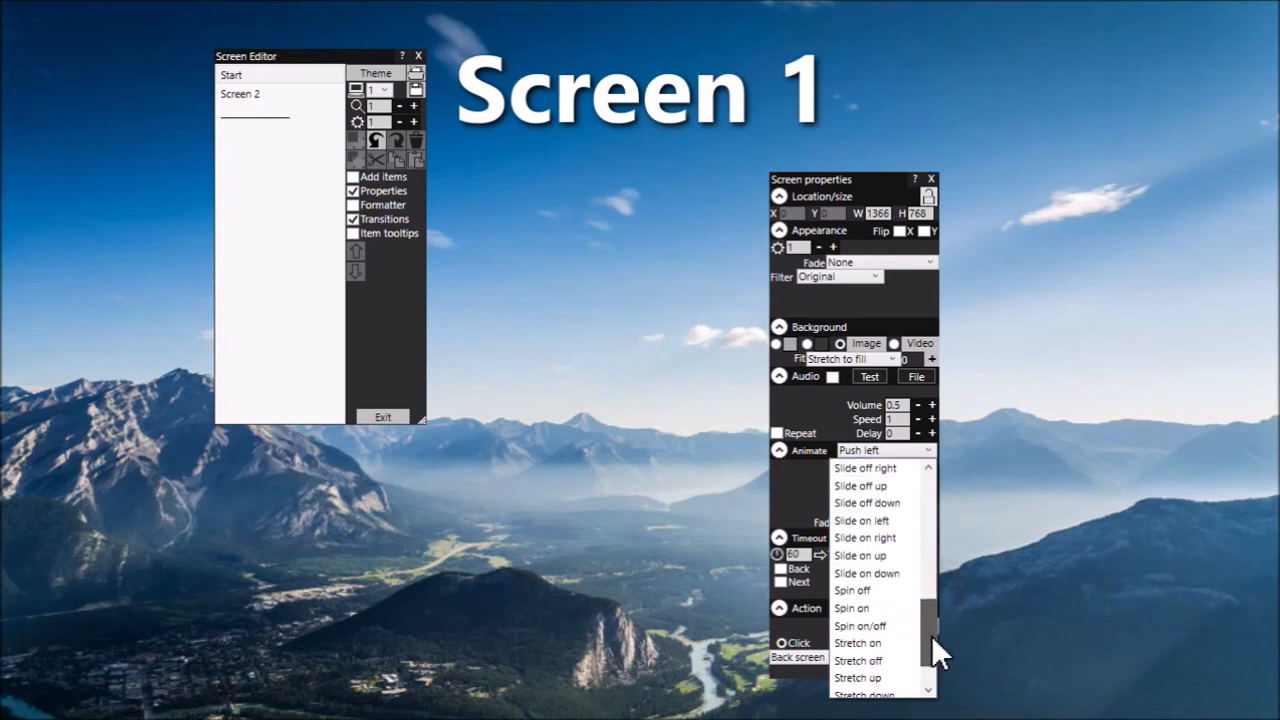
click(877, 626)
double_click(888, 466)
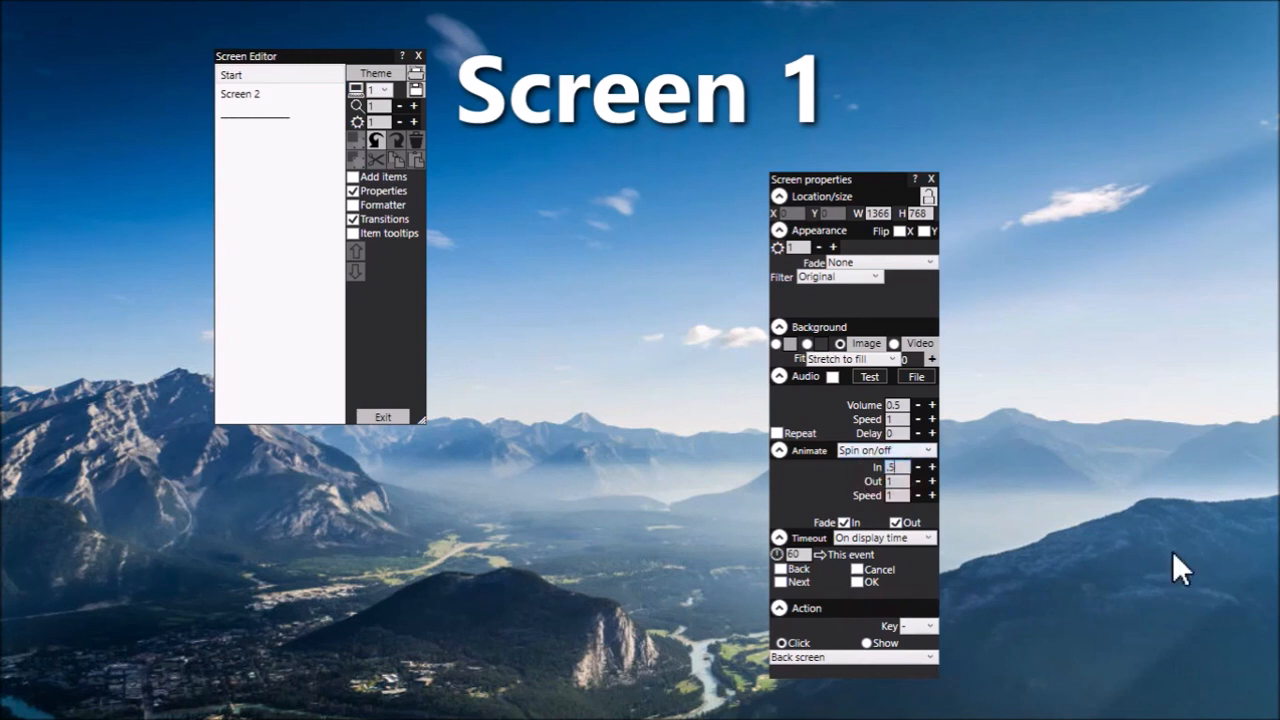
text(.5)
key(Tab)
text(.5)
Step: Preview the Start screen's Spin on/off animation by switching to Screen 2, back to Start and to Screen 2 again
click(257, 94)
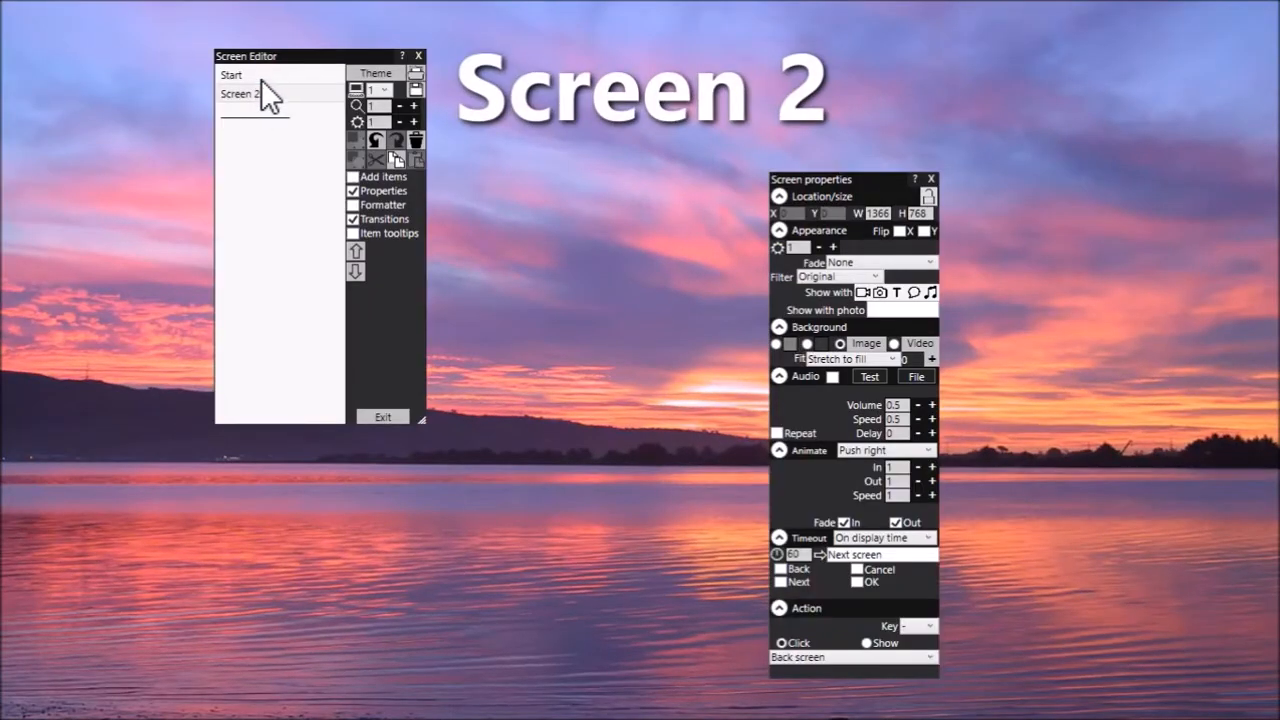
click(262, 78)
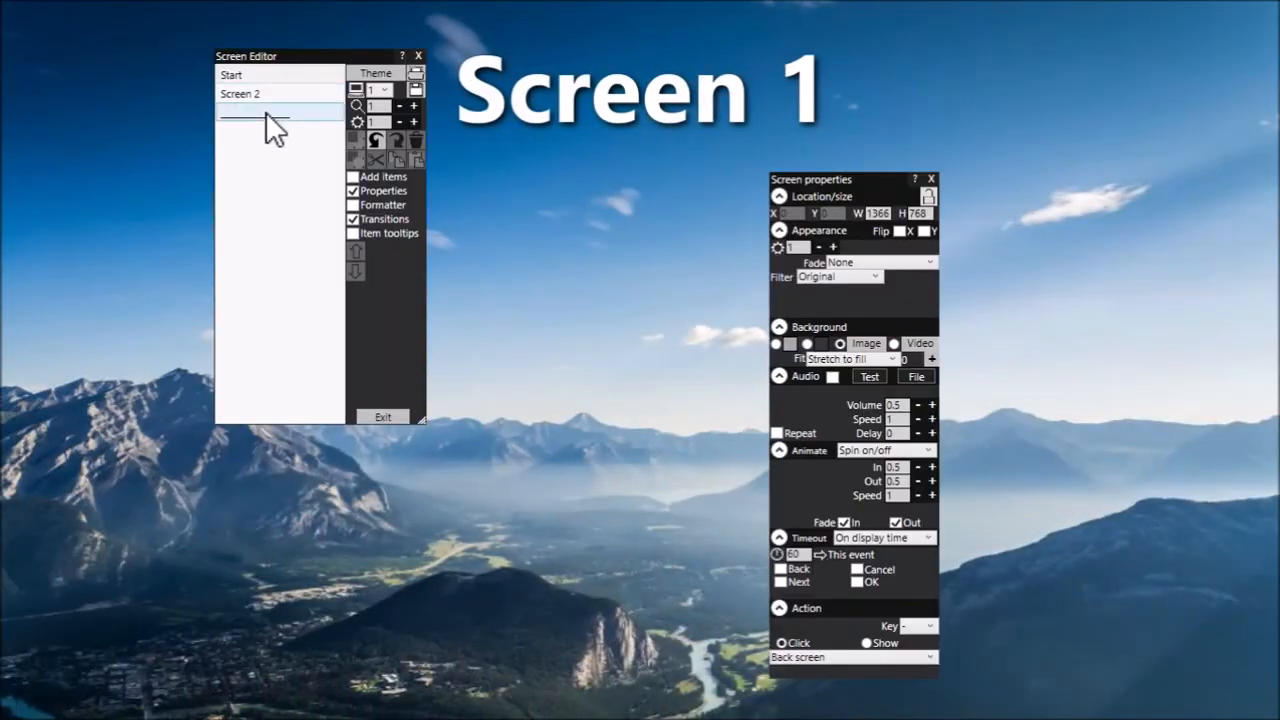
click(270, 97)
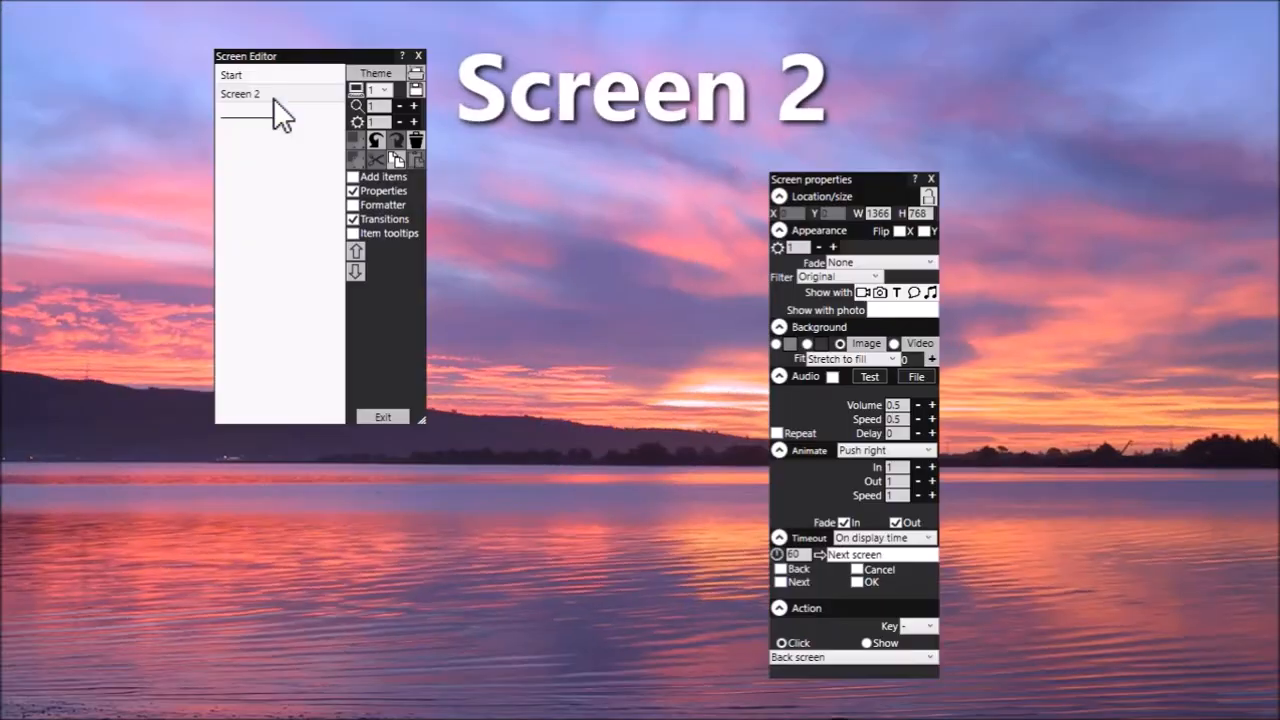
Step: Set the Start screen's animation speed to 3 and turn off its In and Out fades
click(262, 75)
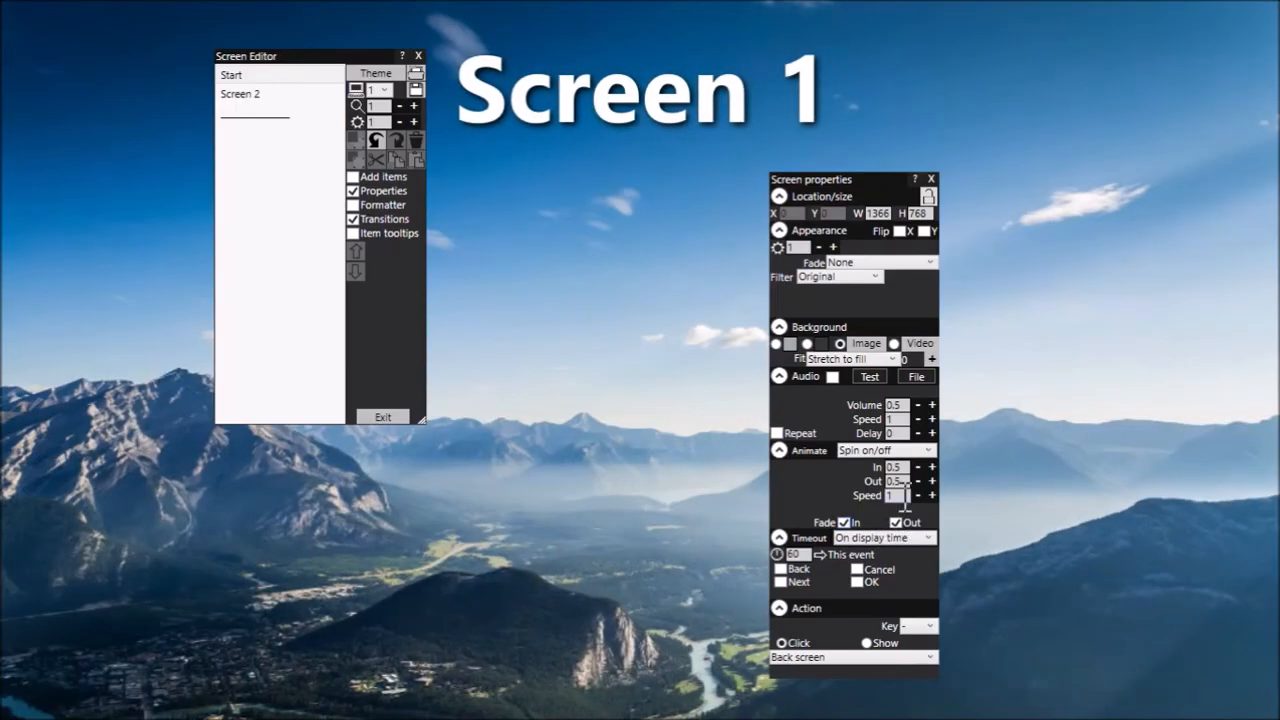
drag(905, 496, 869, 495)
text(3)
click(853, 522)
click(897, 522)
Step: Preview the Start screen's Spin on/off animation without fades by switching to Screen 2, back to Start and to Screen 2 again
click(270, 95)
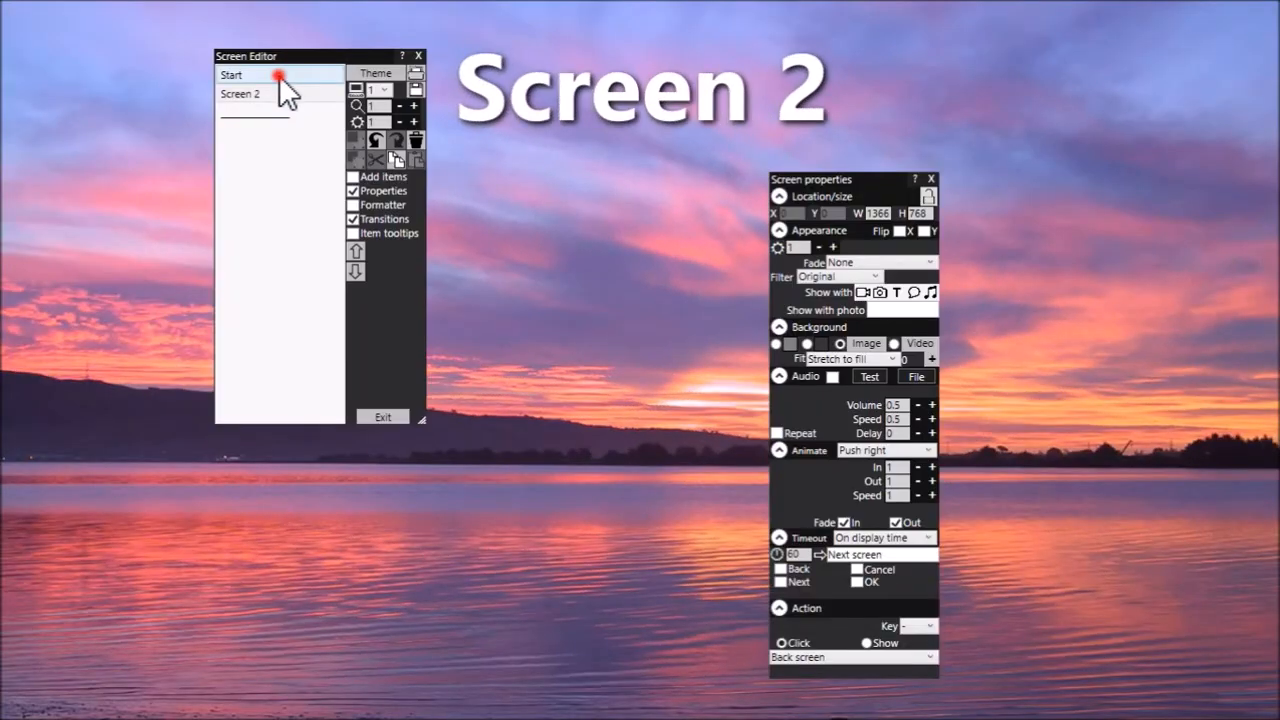
click(279, 77)
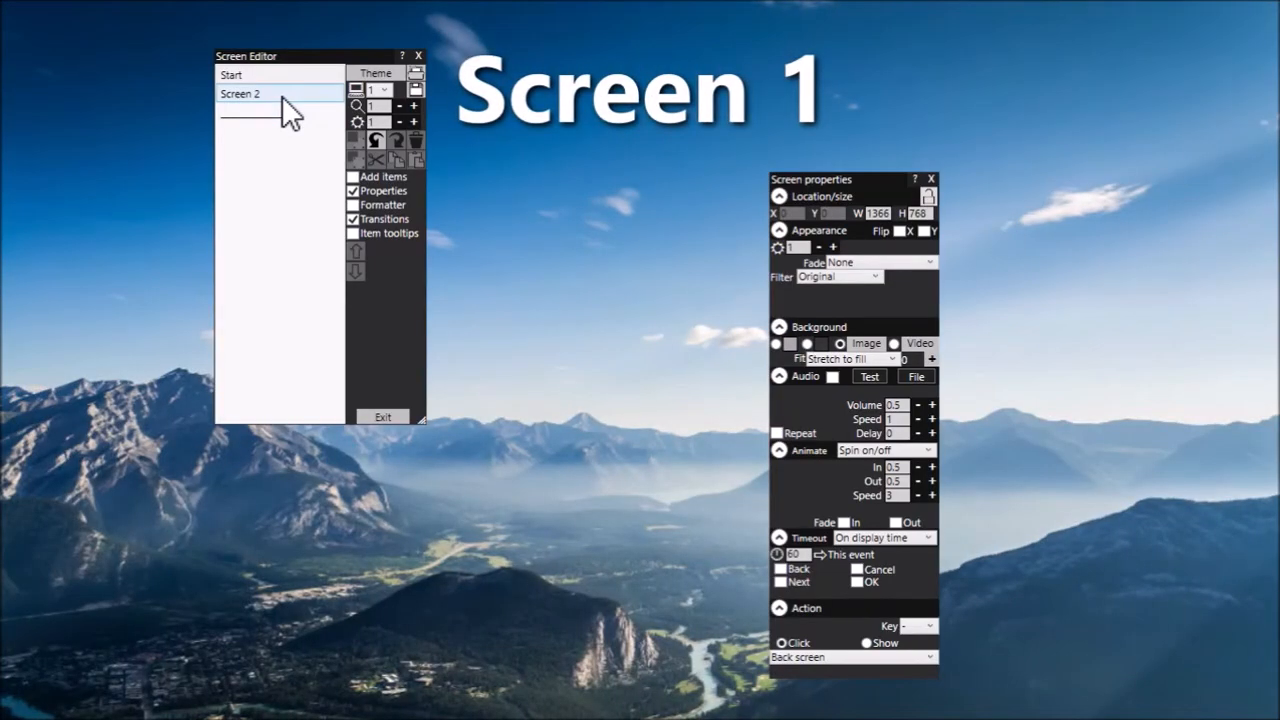
click(282, 95)
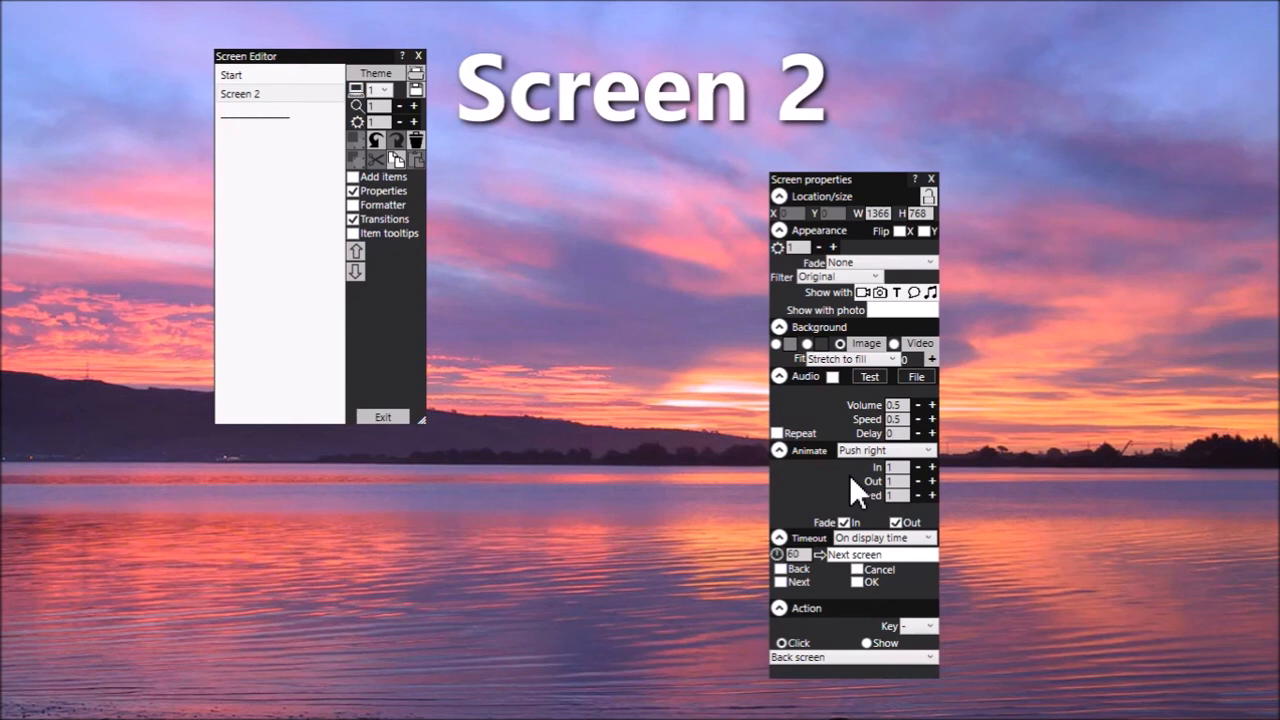
Step: Open Screen 2's list of animation types and browse the available transitions
click(928, 451)
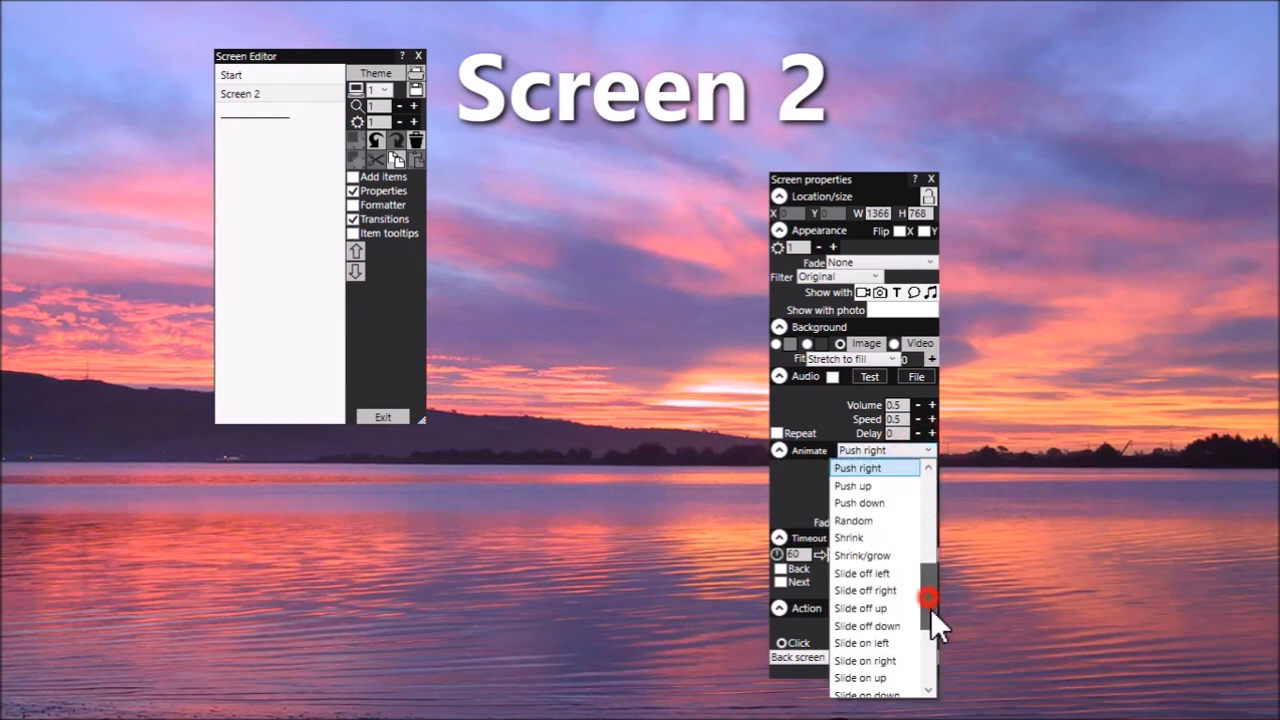
drag(930, 607, 950, 545)
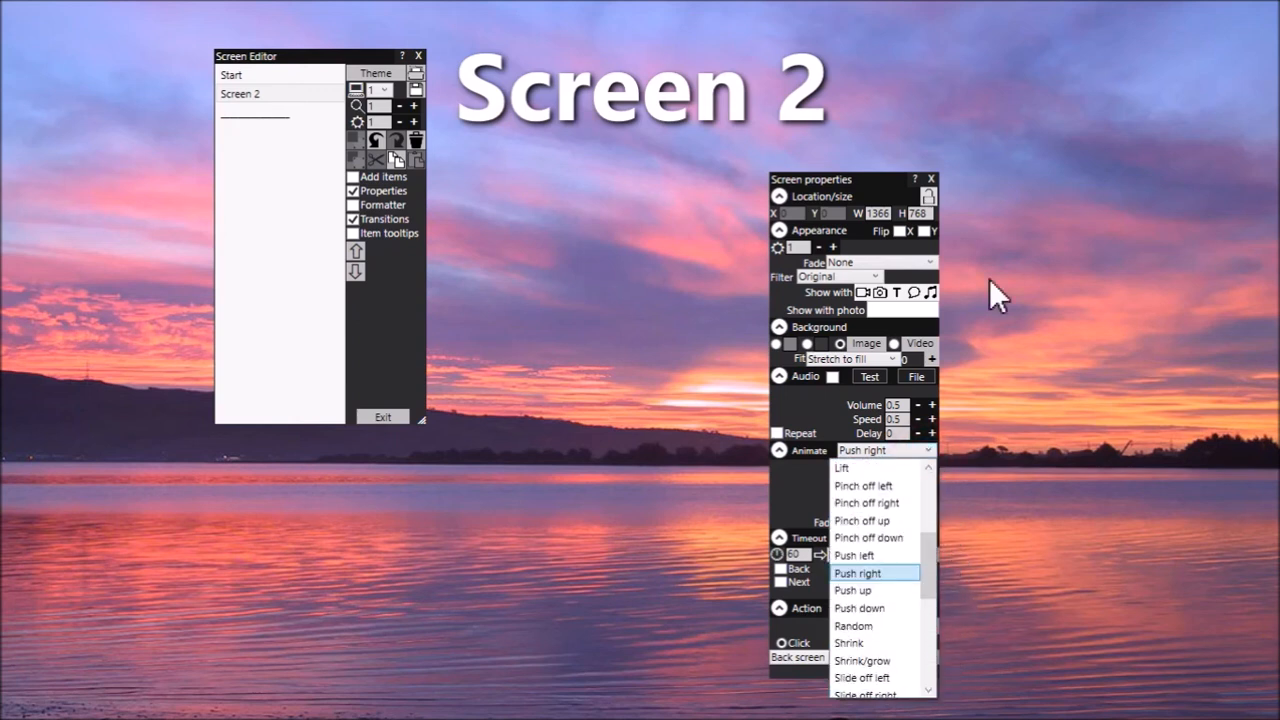